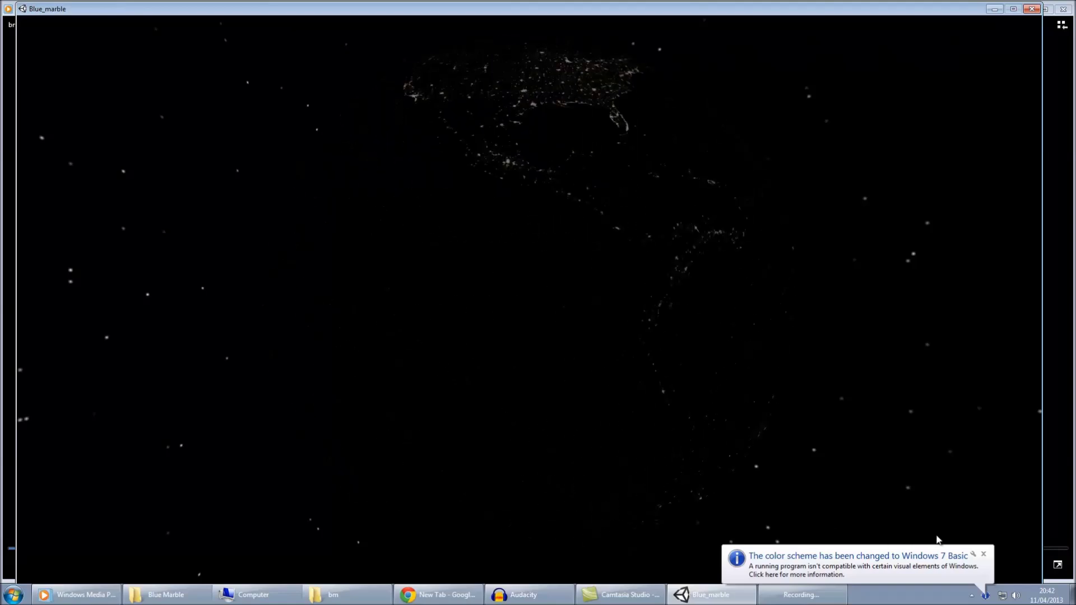
Step: Spin the globe from its night-lit side to sunlit Africa, then quit the Blue_marble player
left_click(983, 553)
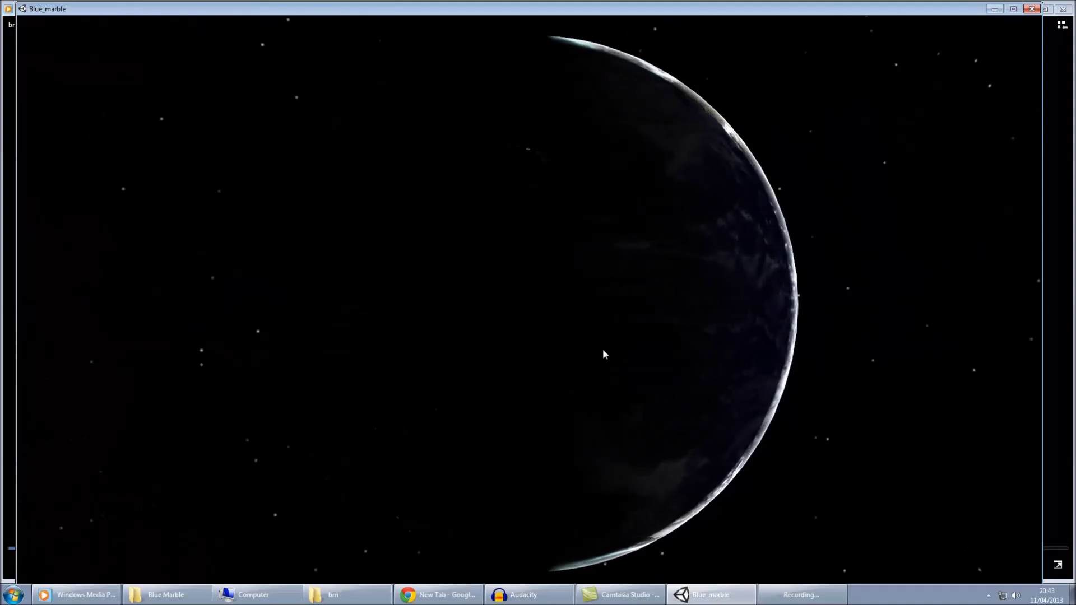
left_click_drag(603, 348, 398, 325)
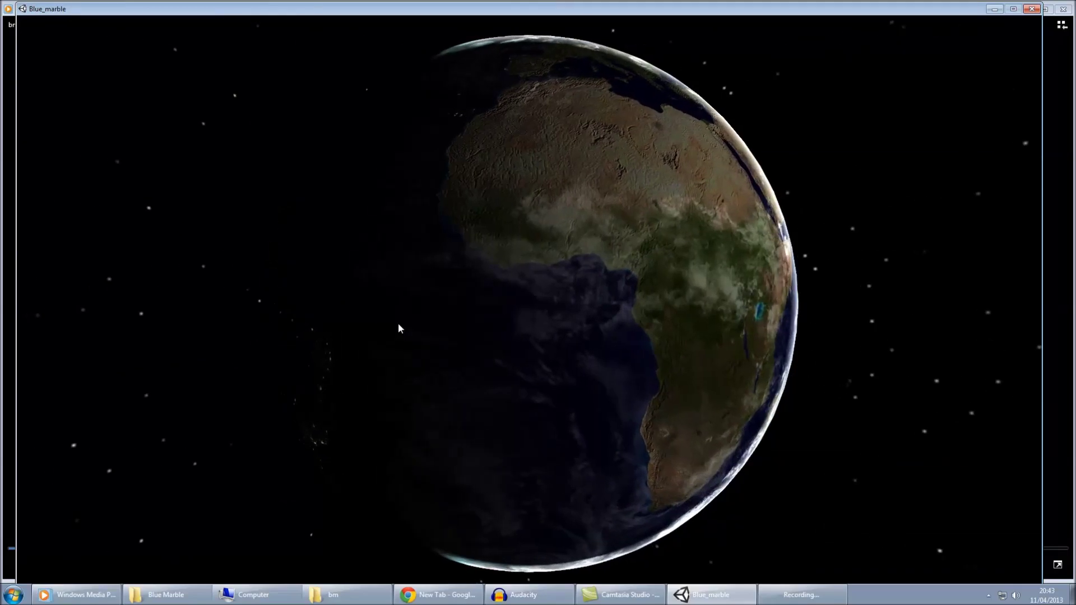
key("alt+F4")
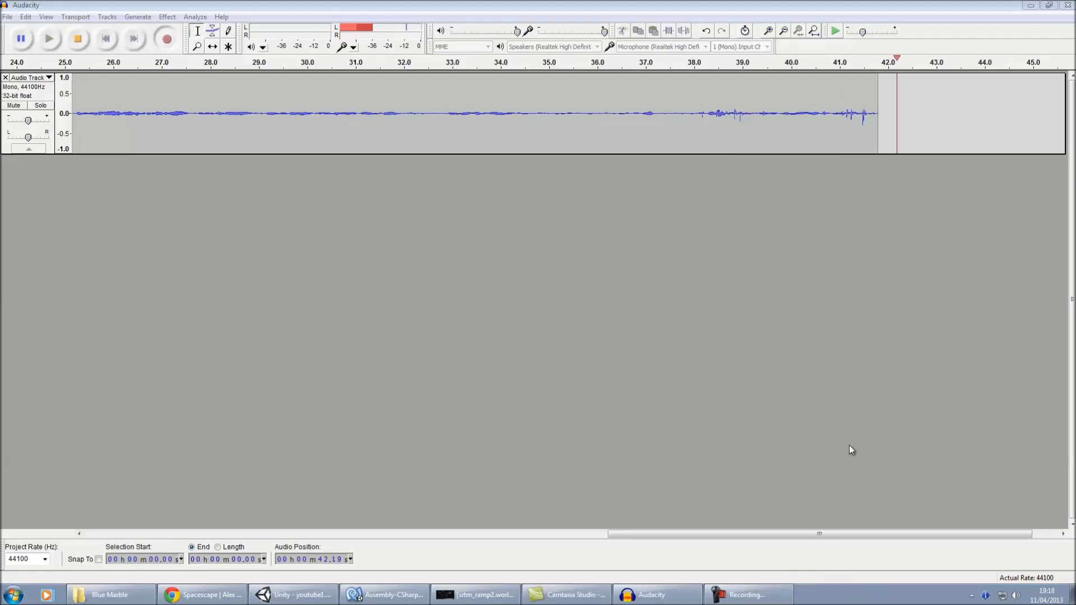
Step: Read the biphenyl.org tutorial's ramp-texture rim lighting section down to the Full Planet Shader link
left_click(228, 598)
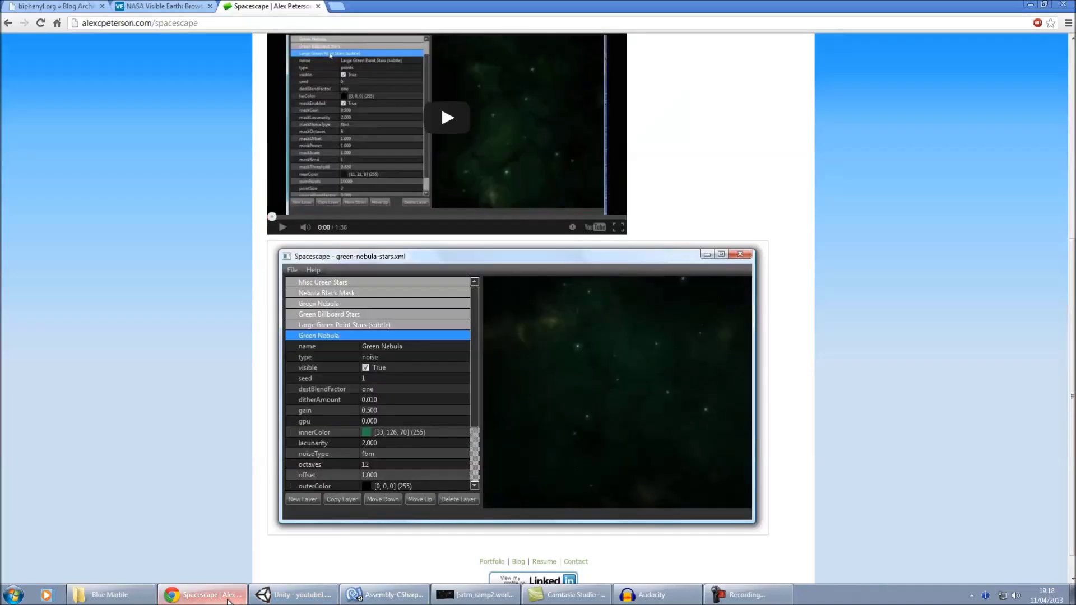
left_click(41, 7)
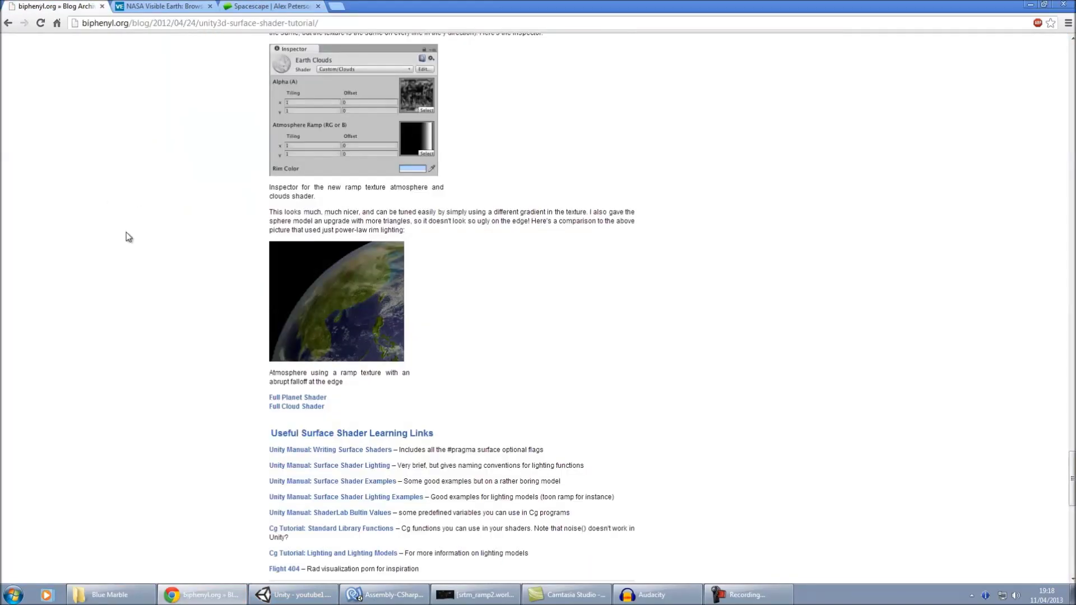
scroll(126, 232, "up", 6)
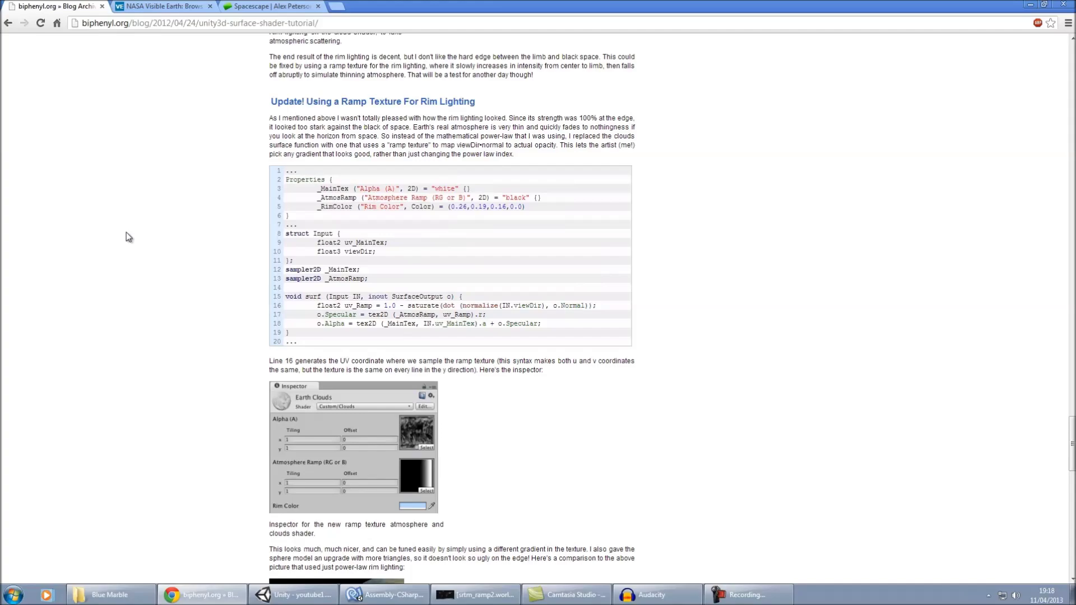
scroll(151, 241, "down", 6)
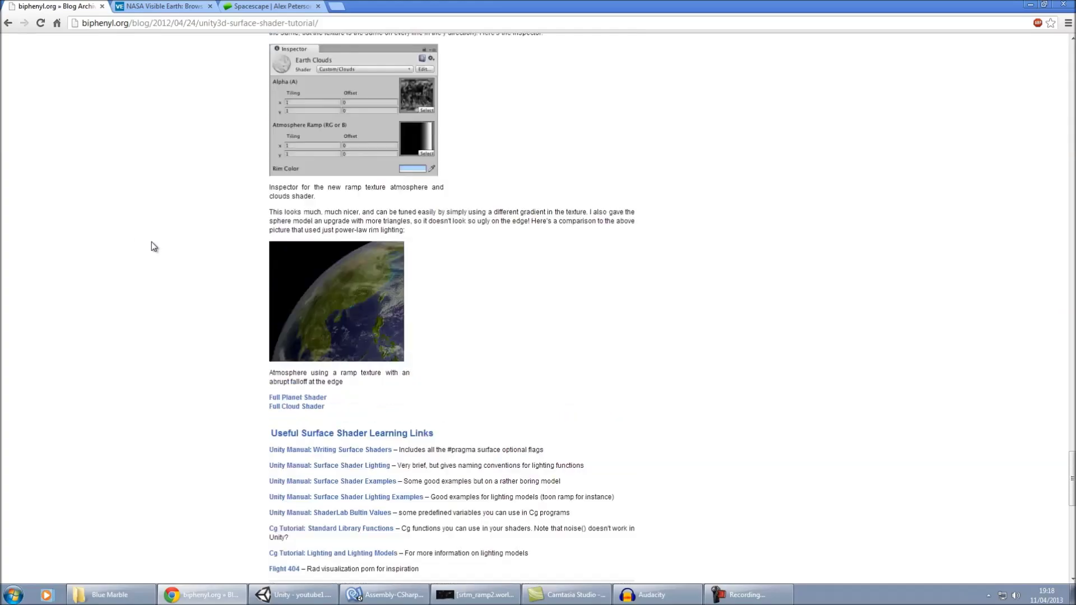
scroll(151, 246, "up", 20)
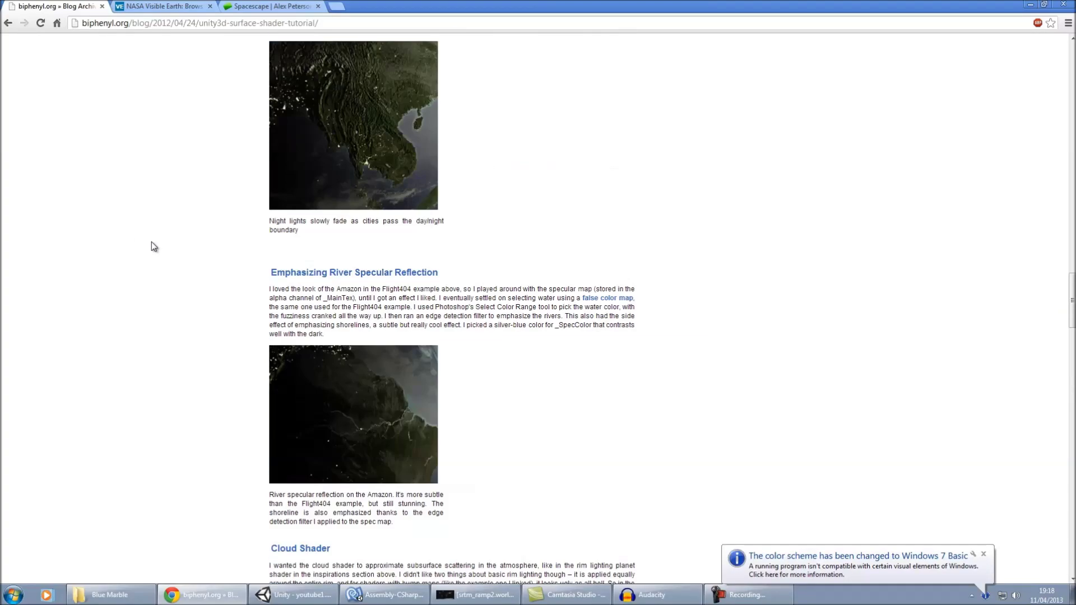
scroll(151, 246, "down", 20)
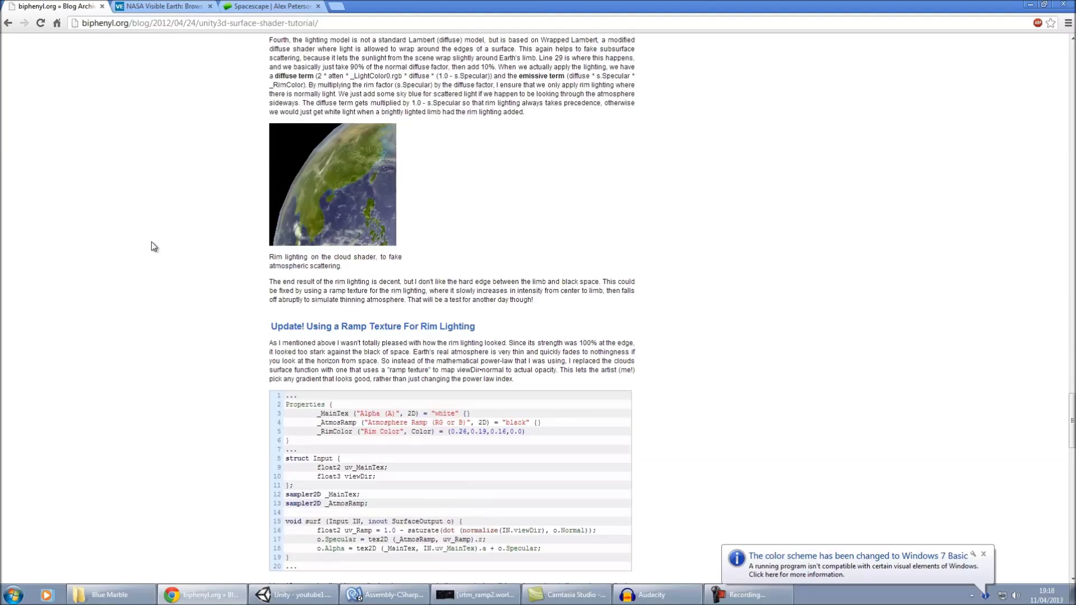
scroll(152, 242, "down", 8)
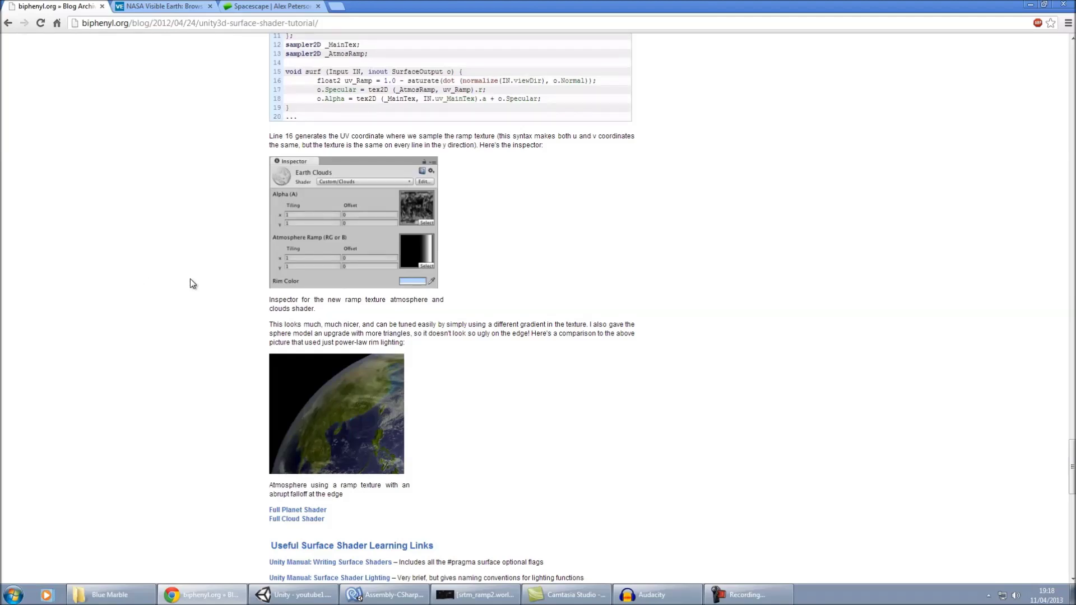
scroll(179, 289, "down", 3)
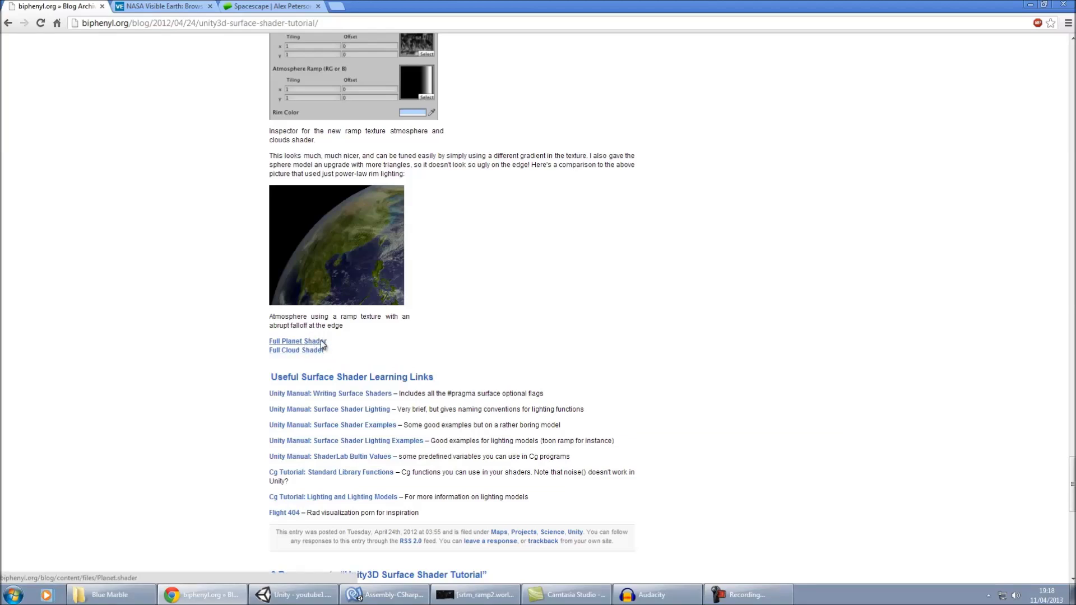
left_click(294, 594)
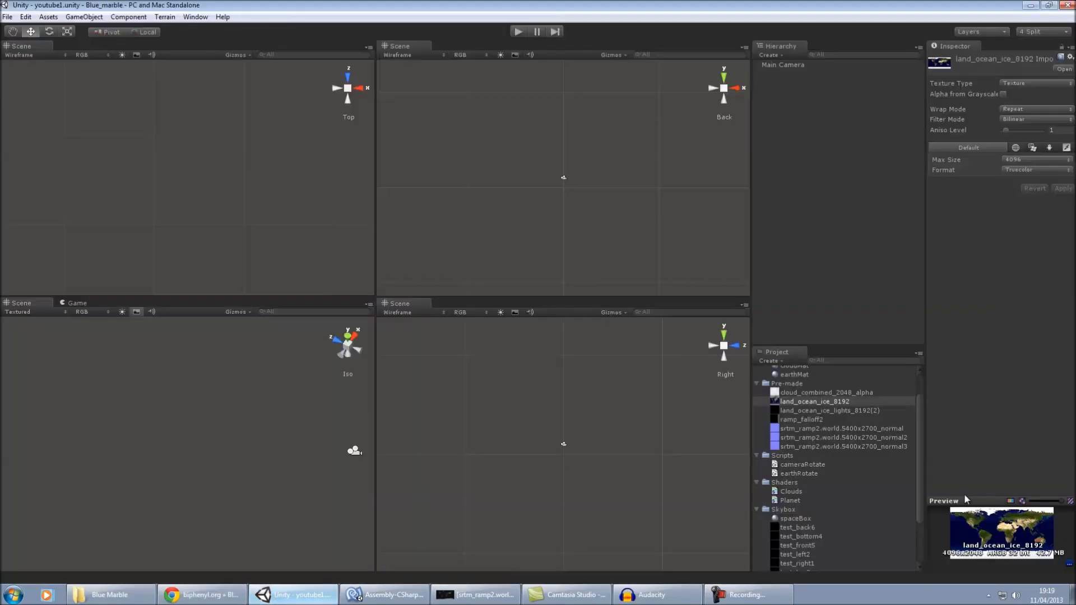
Step: Scan the Project panel's Earth textures, shaders and skybox assets, then return to the tutorial
mouse_move(920, 419)
left_mouse_down()
mouse_move(920, 503)
mouse_move(920, 429)
left_mouse_up()
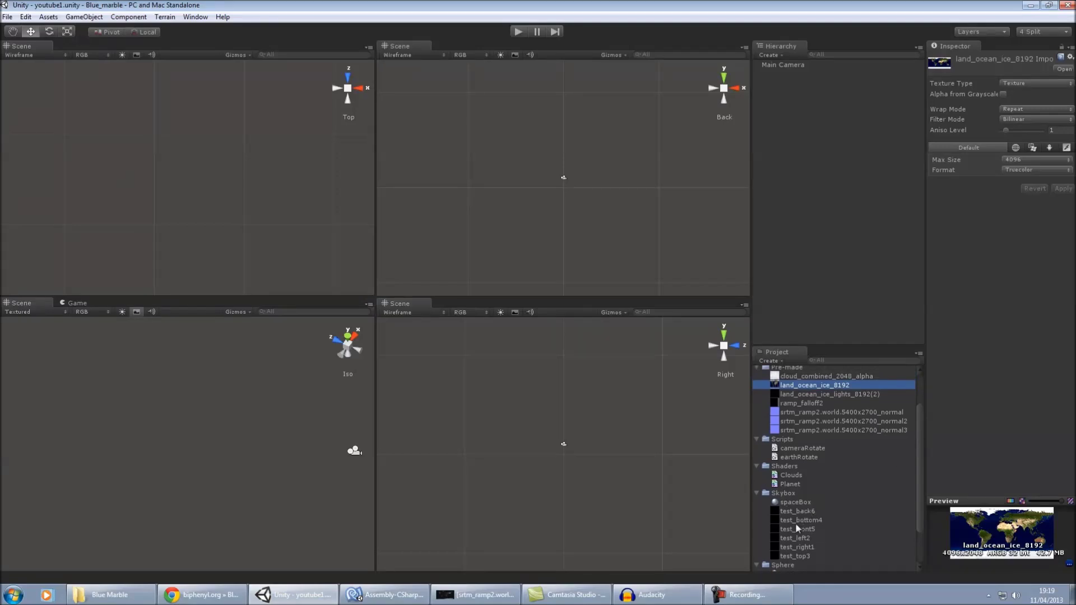
left_click(238, 595)
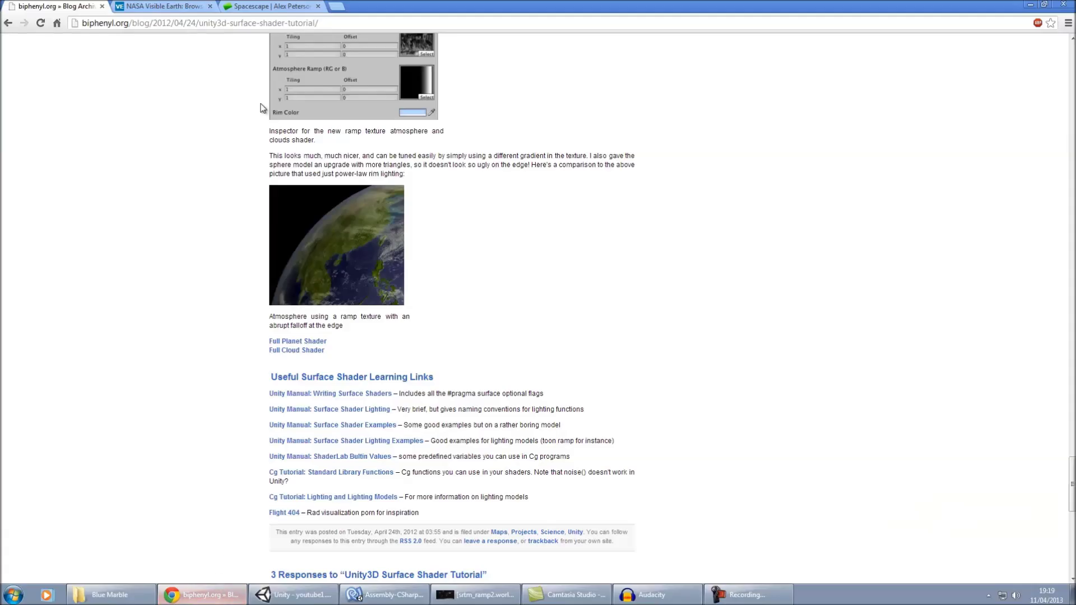
Step: Review the Spacescape introduction video and the green-nebula-stars.xml screenshot
left_click(256, 7)
scroll(209, 206, "up", 5)
scroll(641, 489, "down", 3)
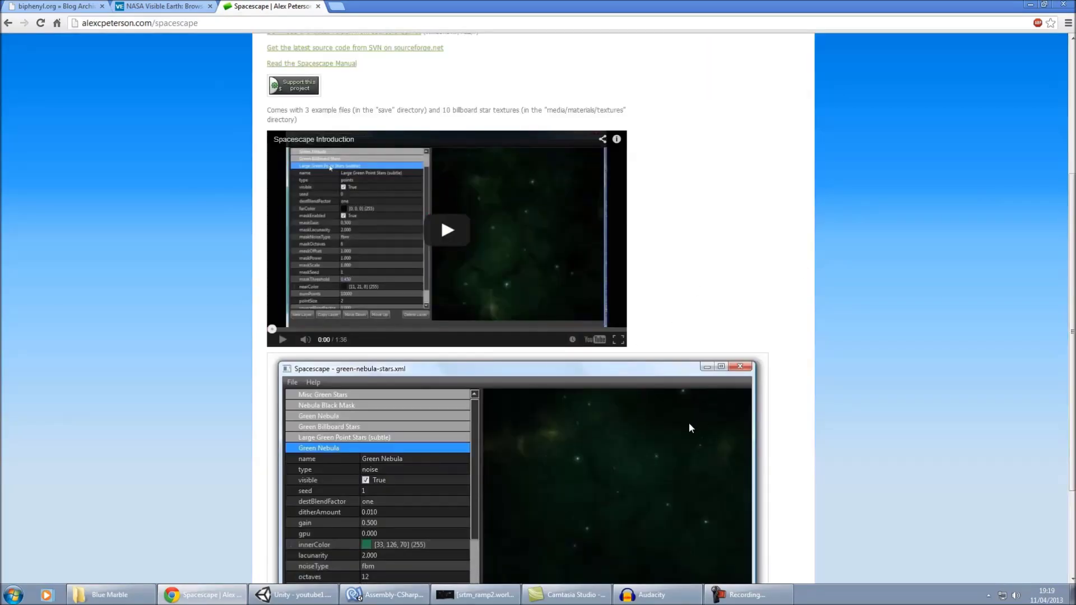
scroll(773, 283, "down", 3)
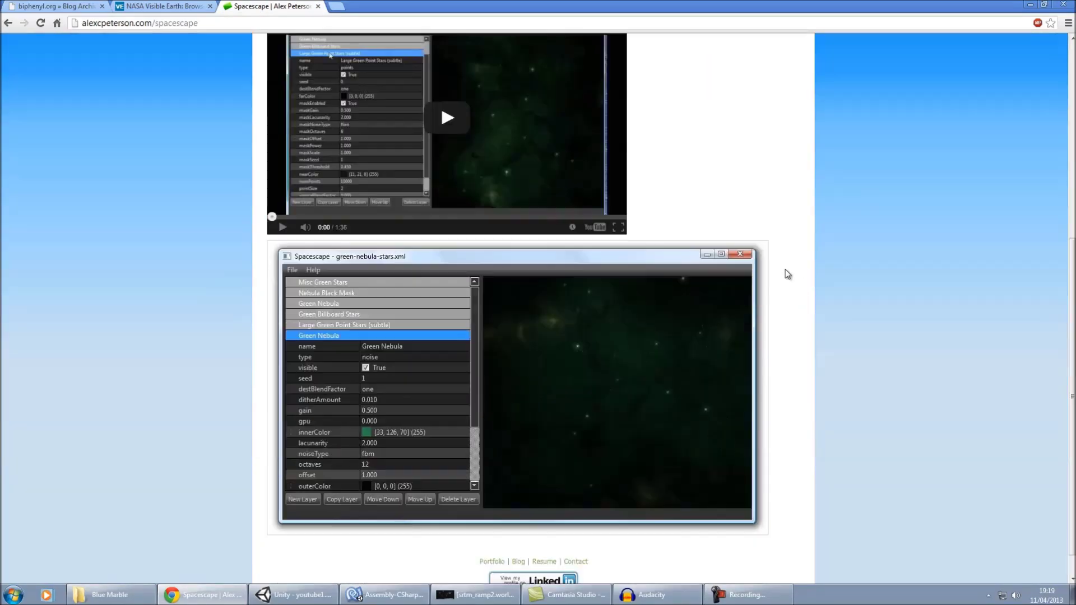
scroll(788, 274, "down", 1)
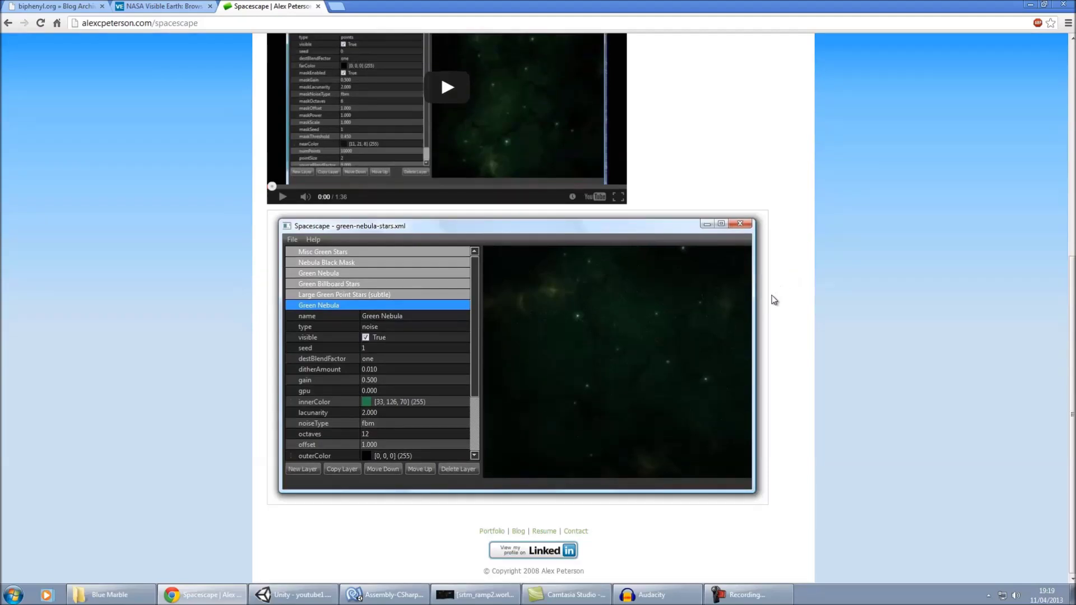
scroll(480, 349, "up", 1)
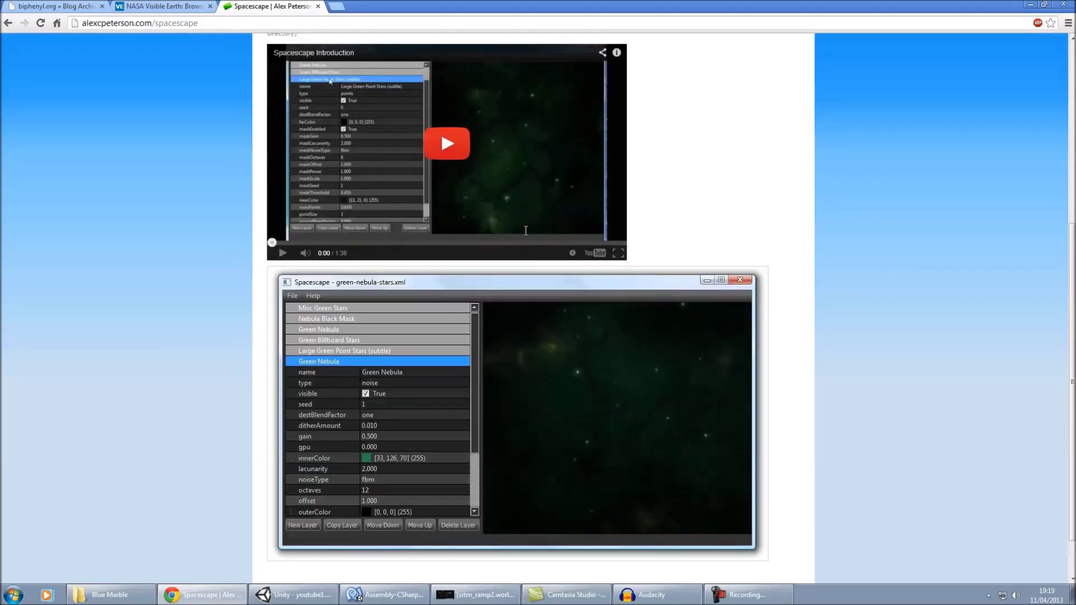
Step: Close Spacescape and preview the City Lights, Land Surface/Ocean Color/Sea Ice and Clouds image pages
key("ctrl+w")
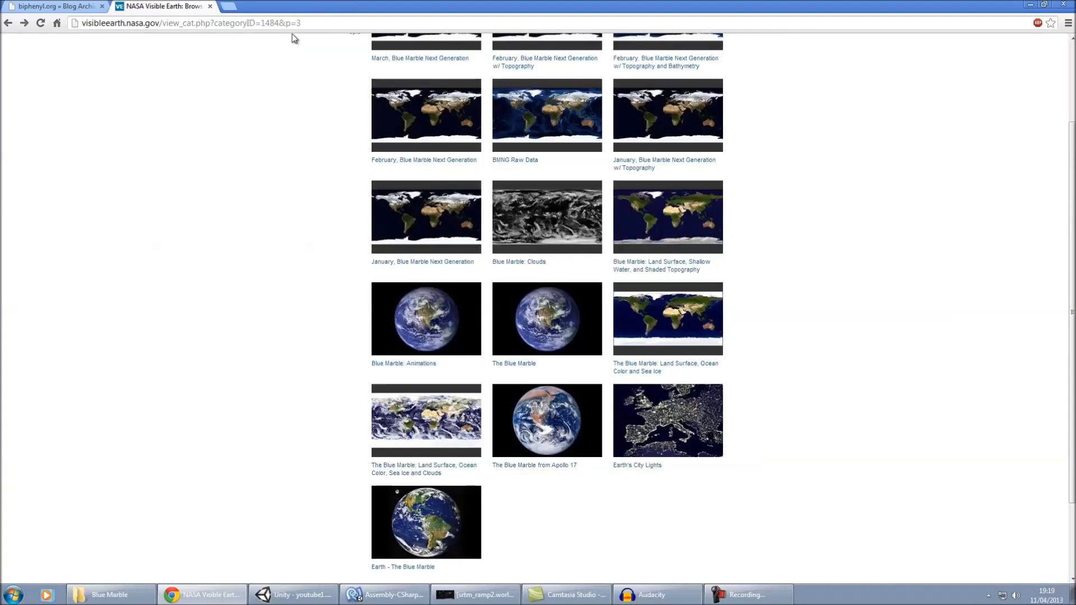
scroll(271, 216, "up", 3)
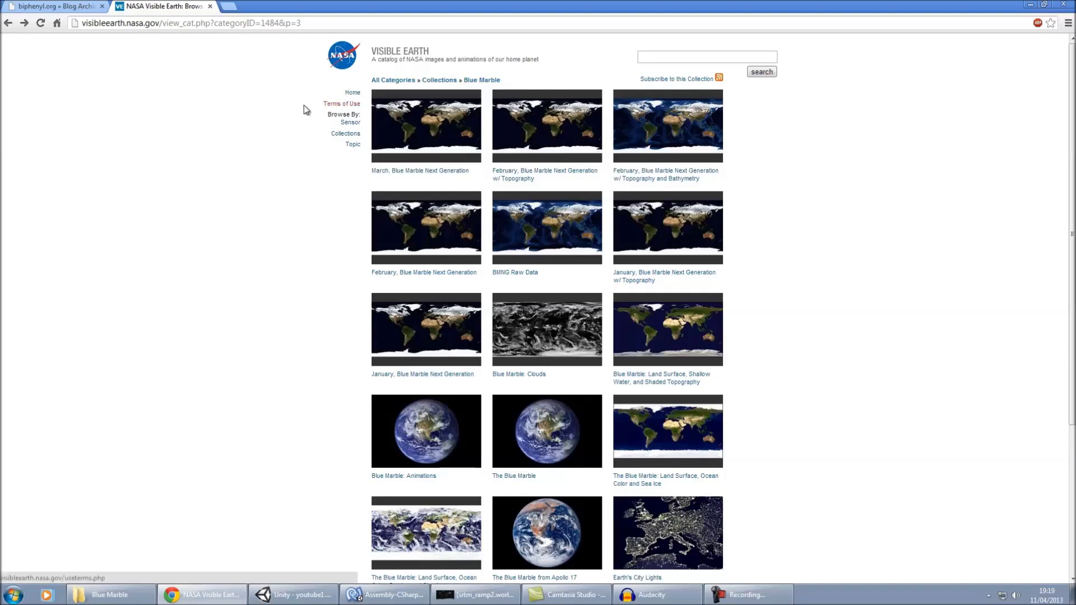
scroll(209, 65, "down", 4)
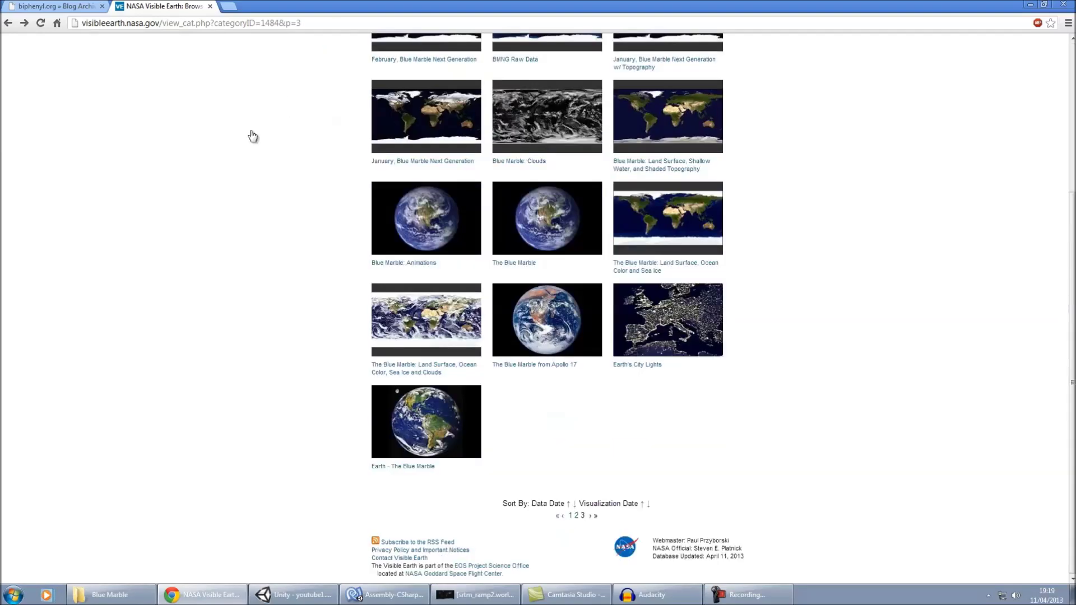
left_click(637, 365)
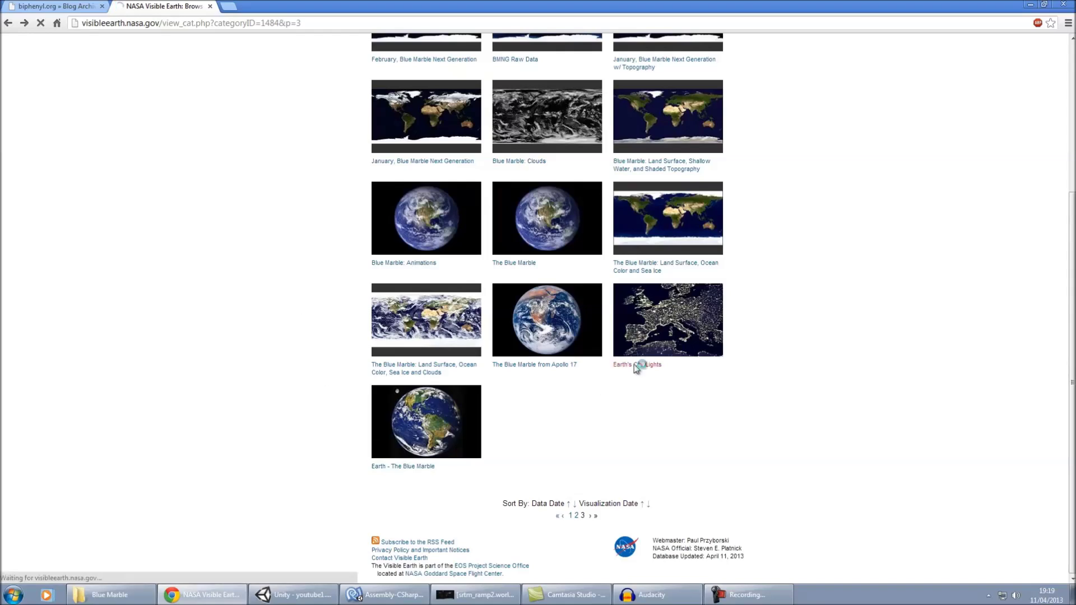
scroll(749, 322, "down", 1)
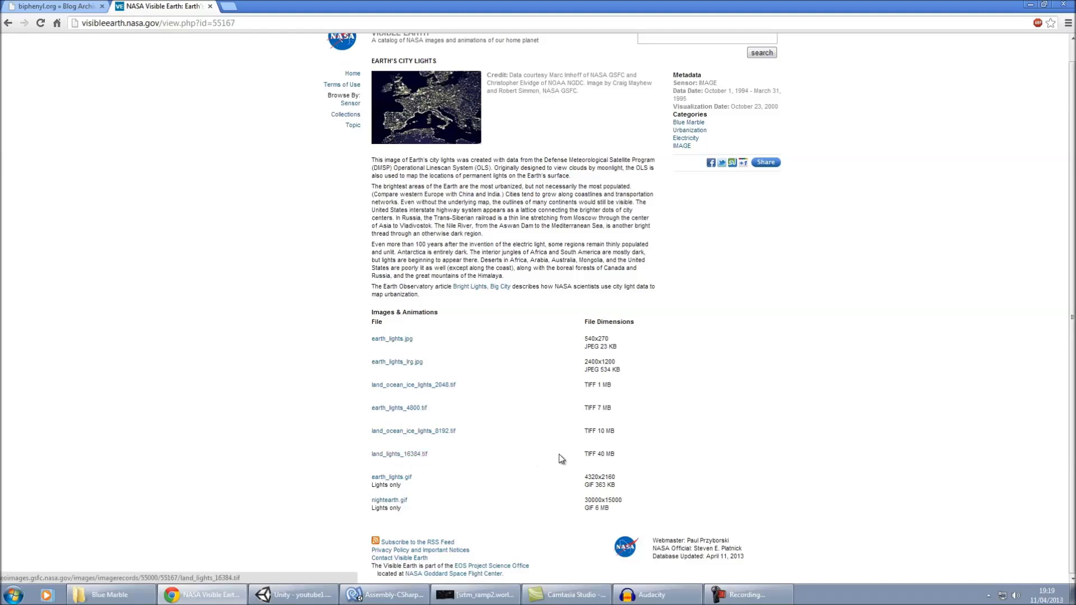
left_click(9, 23)
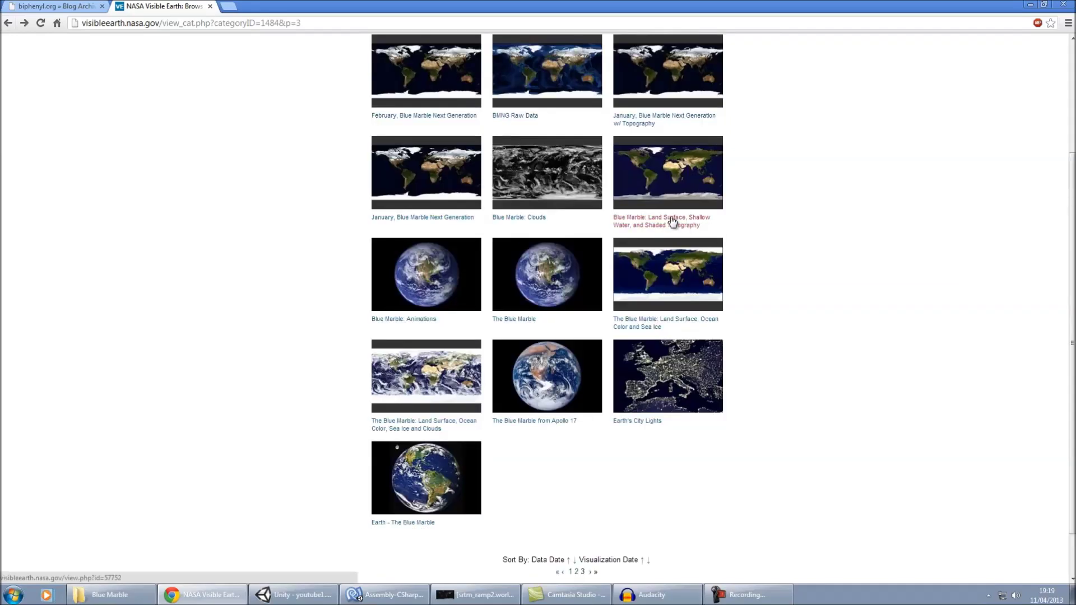
left_click(648, 323)
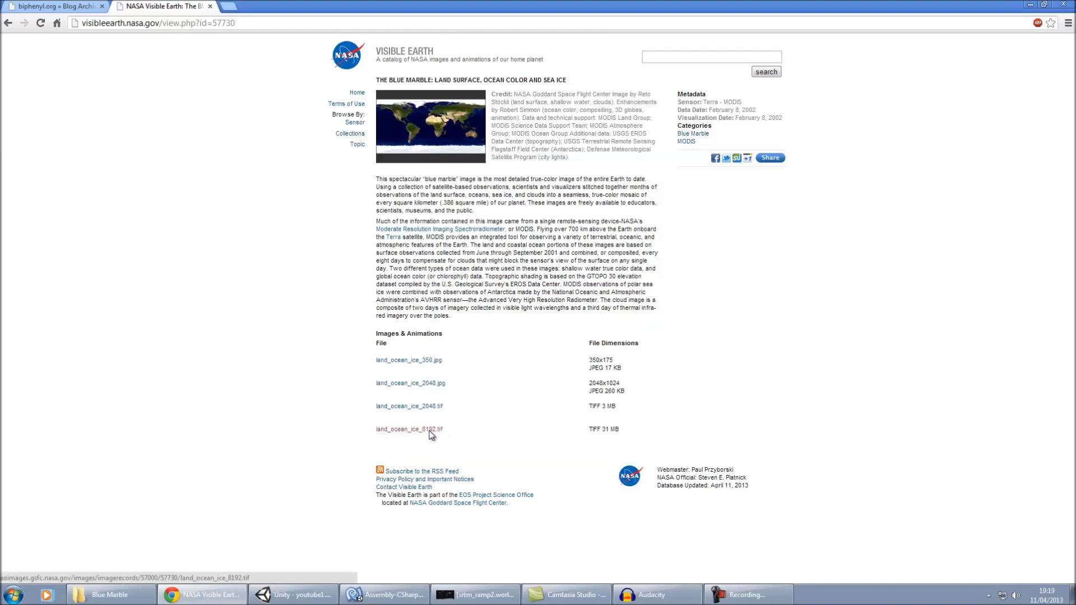
key("alt+Left")
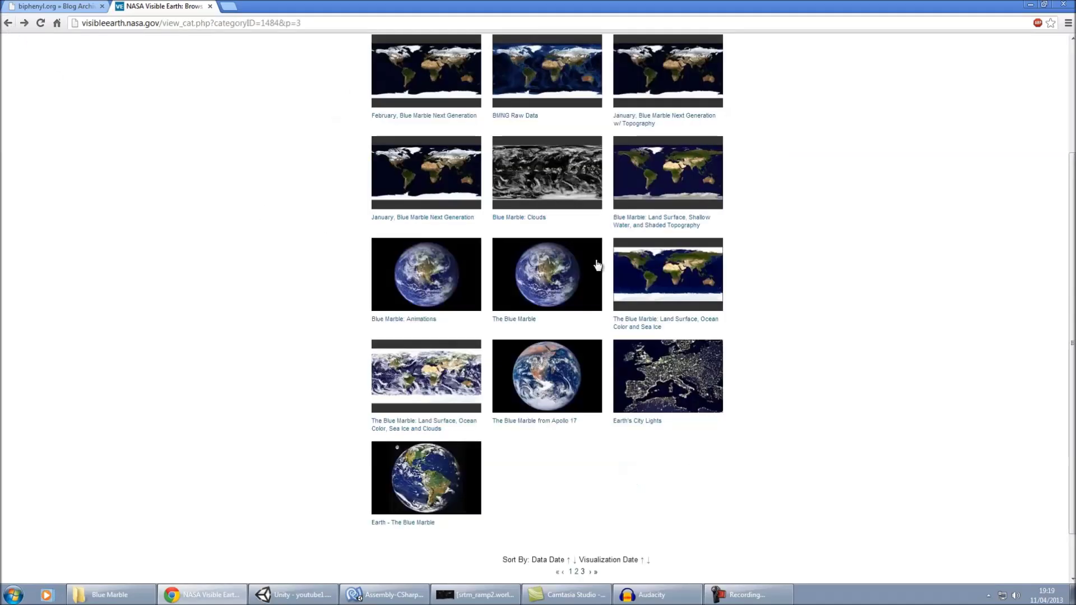
left_click(528, 217)
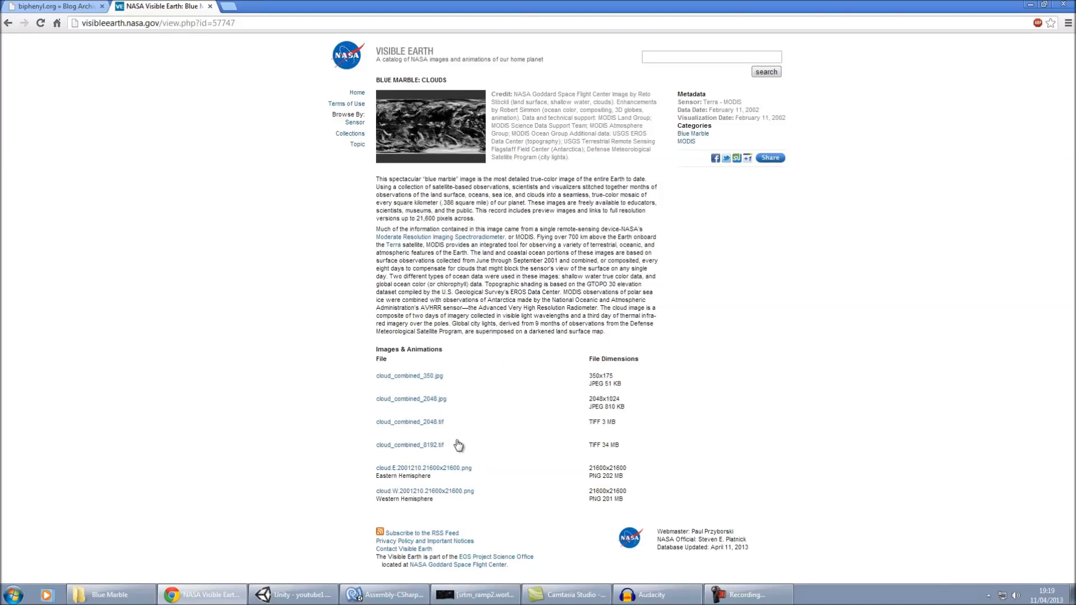
left_click(8, 23)
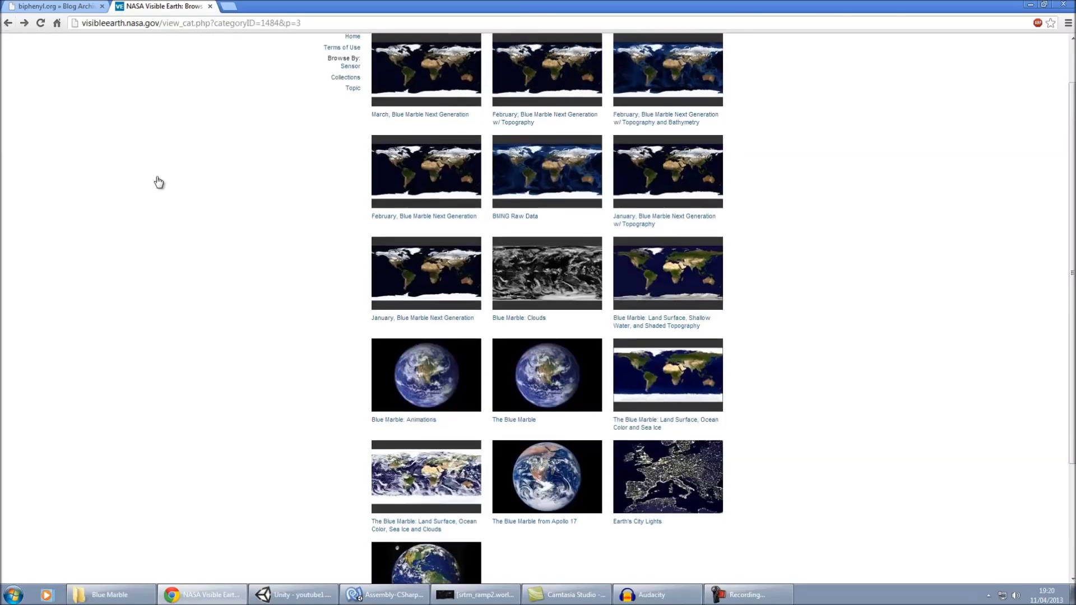
Step: Go to page 1 of the Blue Marble collection and open BMNG Raw Topography
scroll(235, 226, "down", 3)
left_click(571, 516)
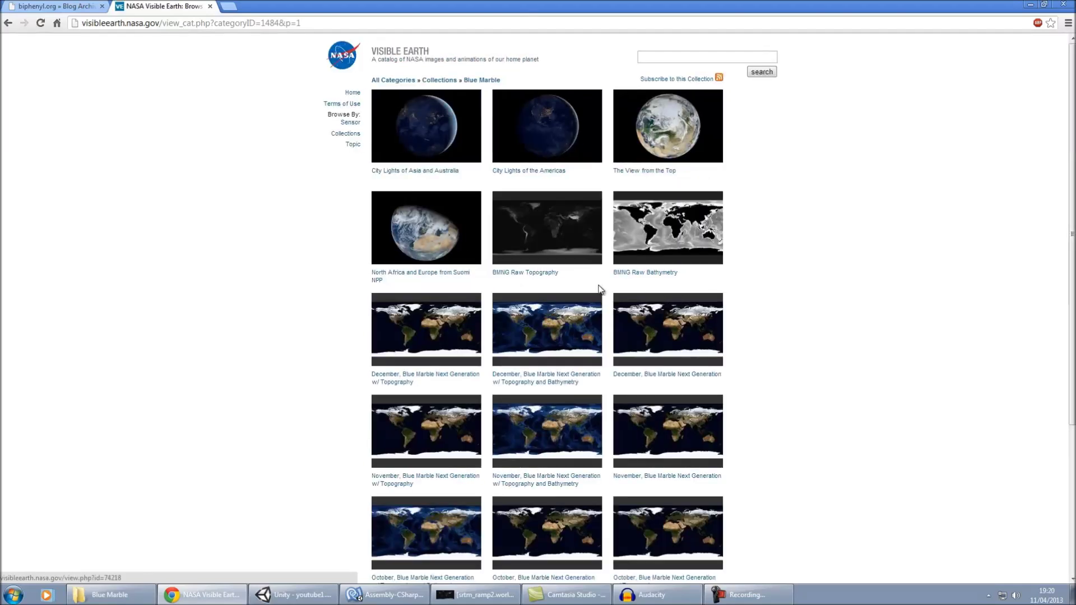
left_click(555, 249)
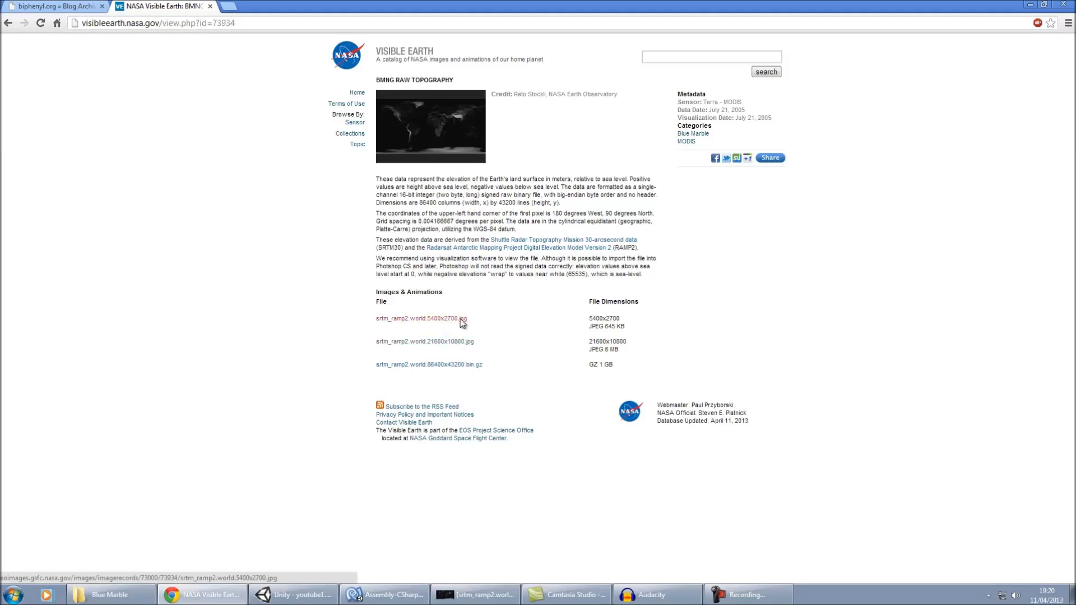
left_click(7, 23)
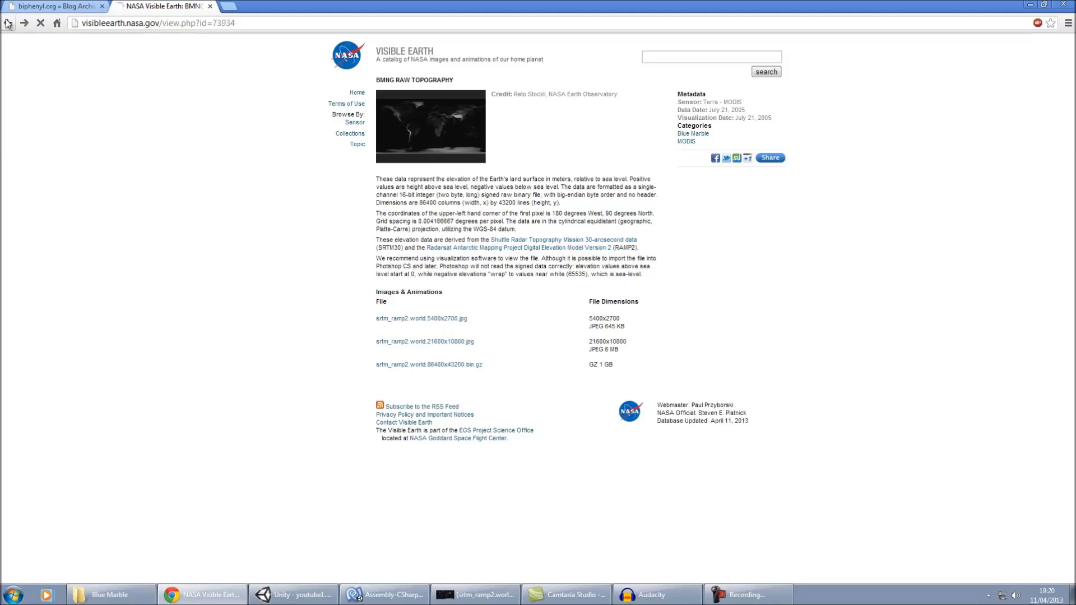
Step: Inspect the Sun (from space) flare in the Lens Flares folder
left_click(294, 595)
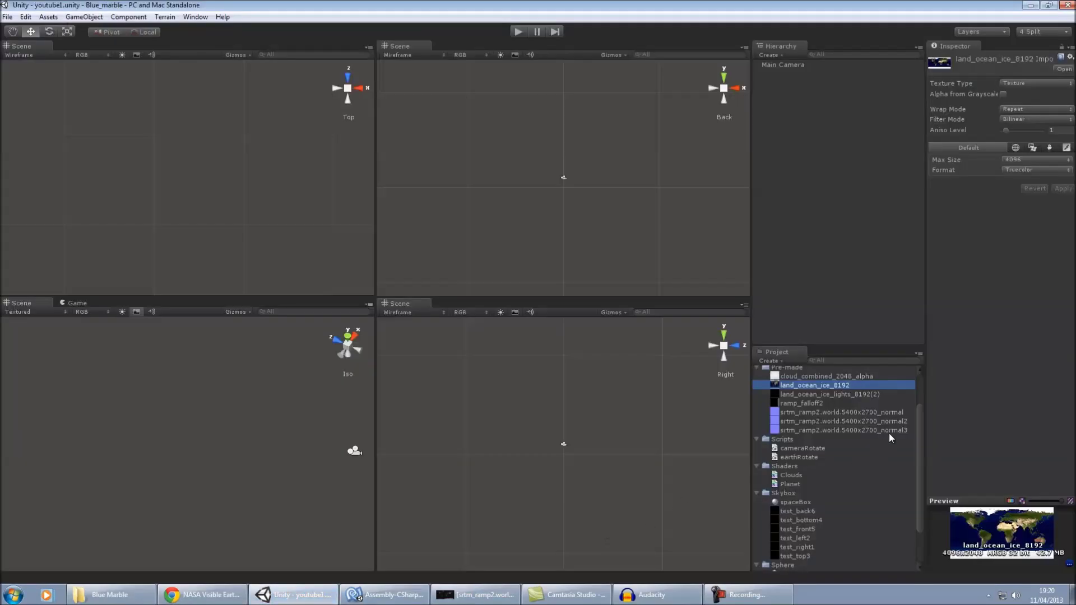
left_click_drag(920, 423, 916, 381)
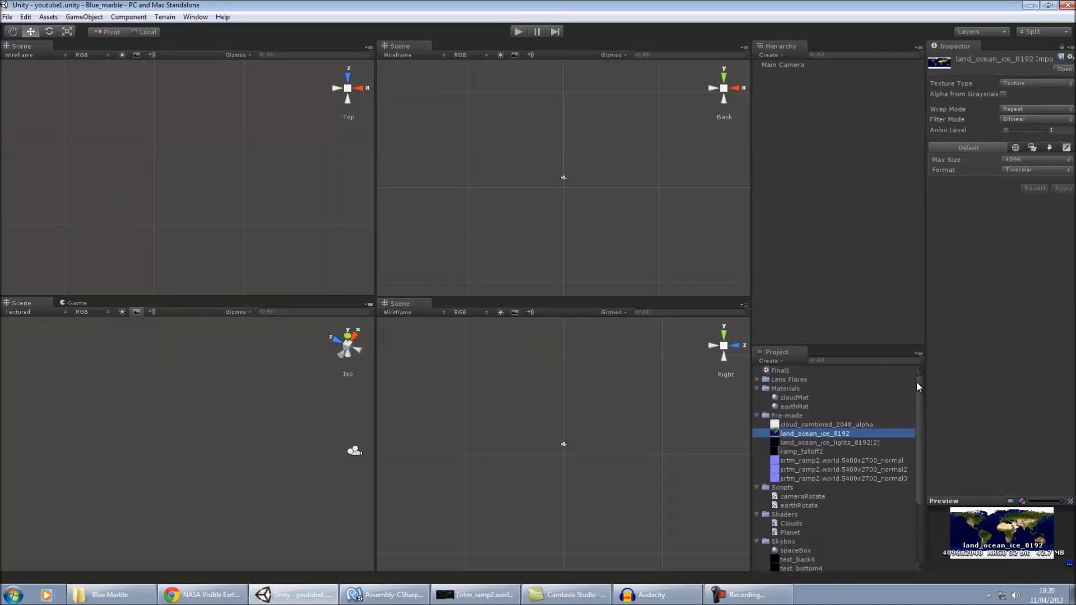
left_click(757, 380)
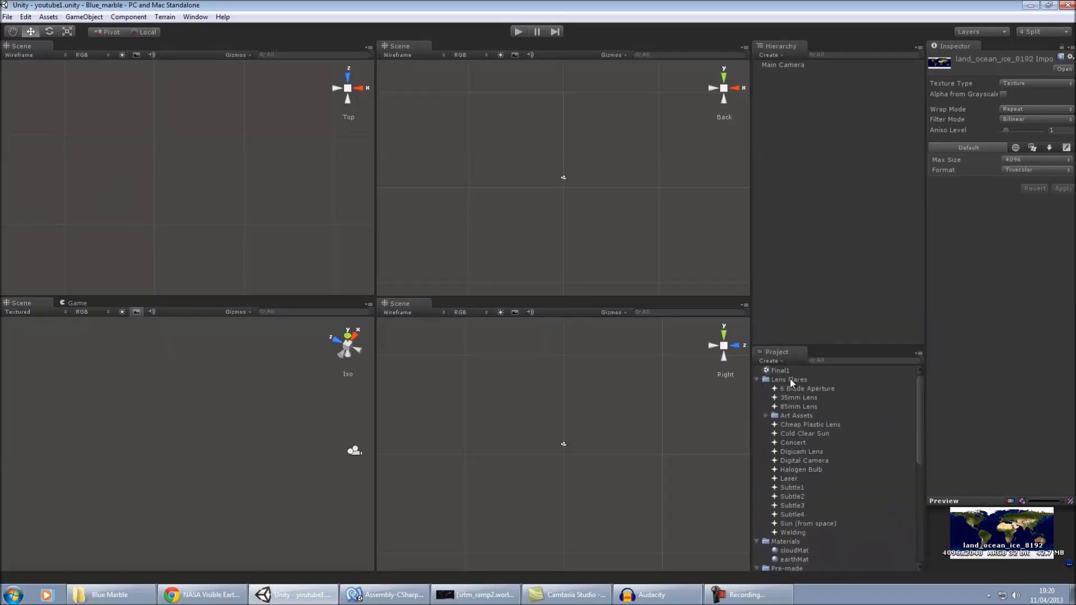
left_click(806, 523)
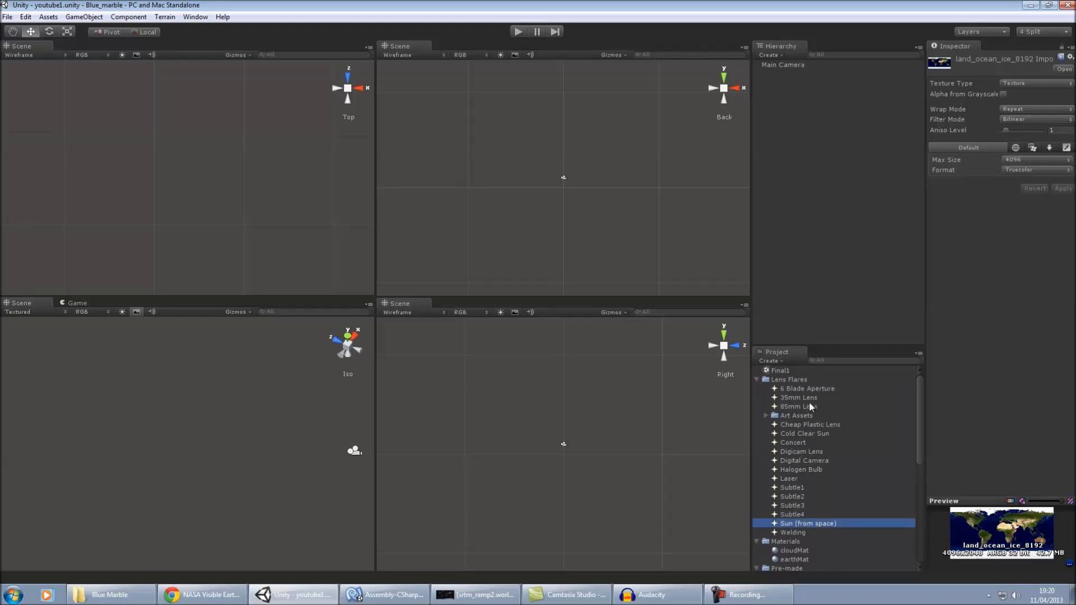
left_click(756, 380)
left_click_drag(917, 398, 918, 475)
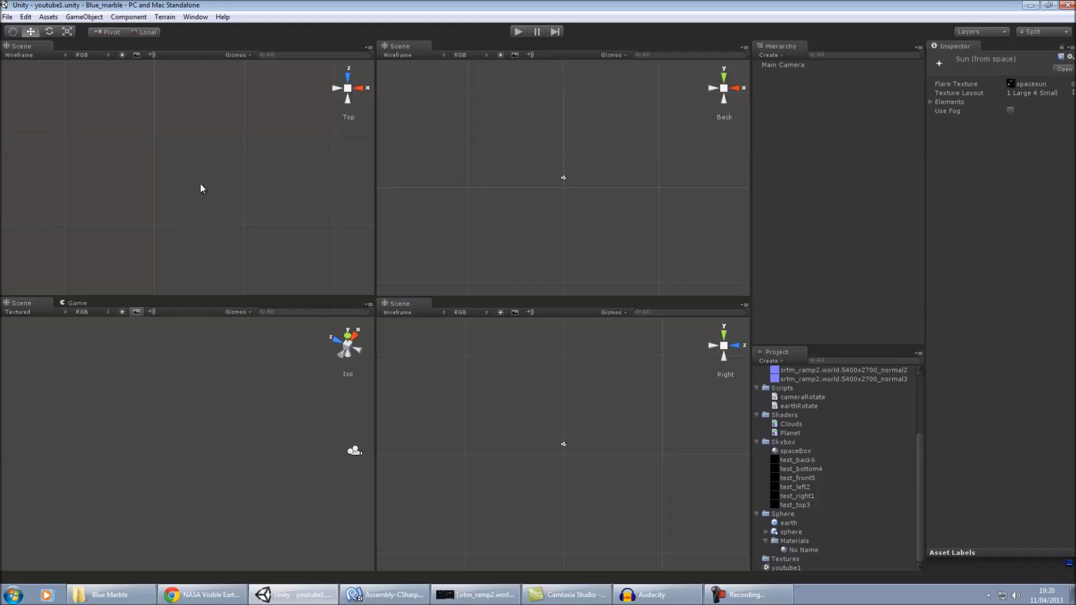
Step: Browse GameObject > Create Other without adding anything, then inspect the sphere model's import settings
left_click(84, 16)
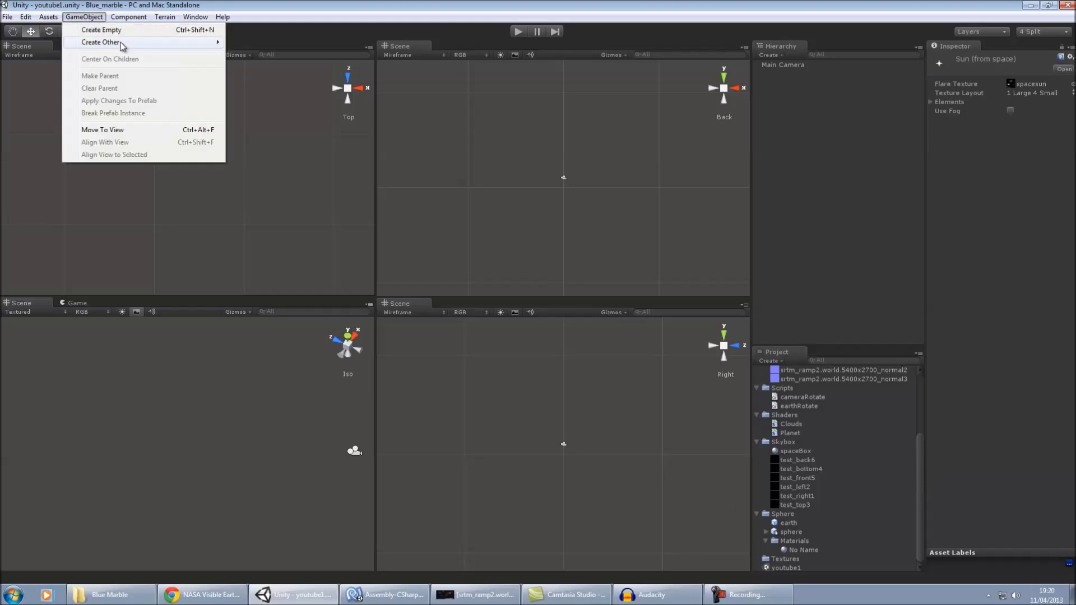
mouse_move(123, 47)
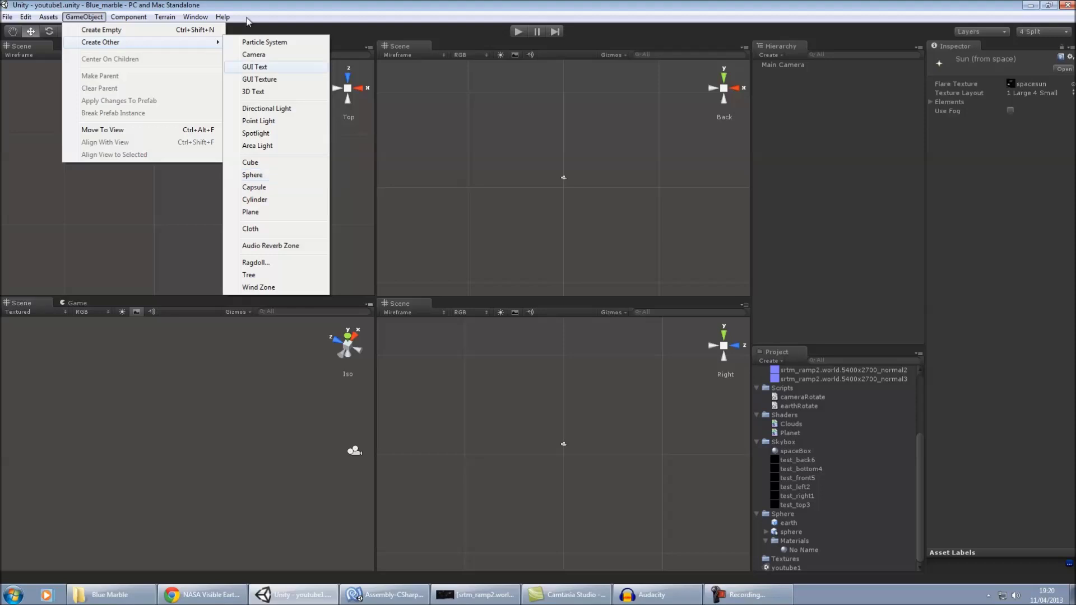
left_click(573, 143)
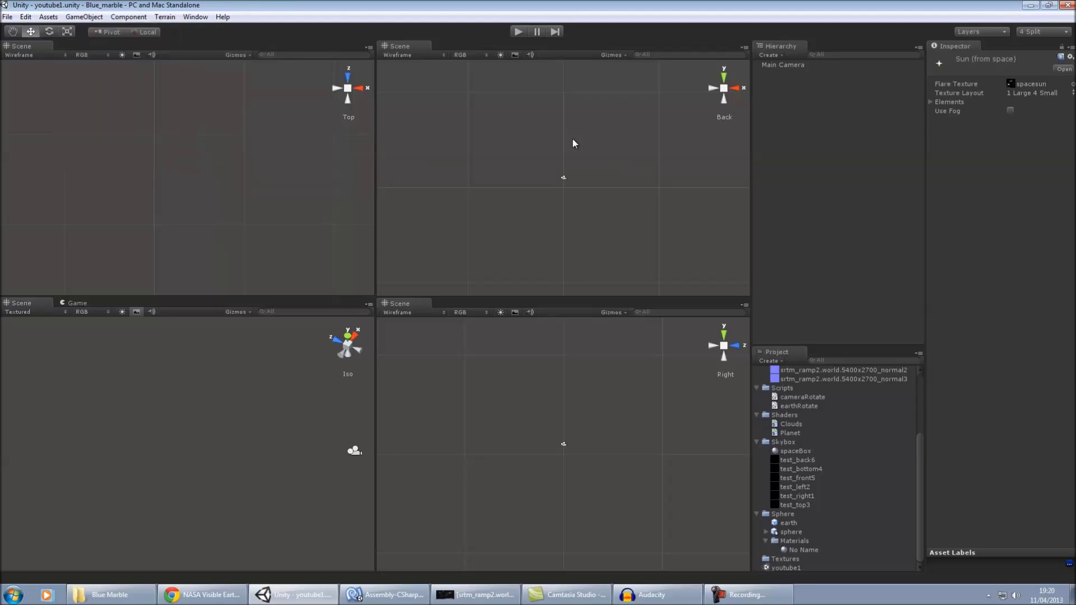
left_click(791, 532)
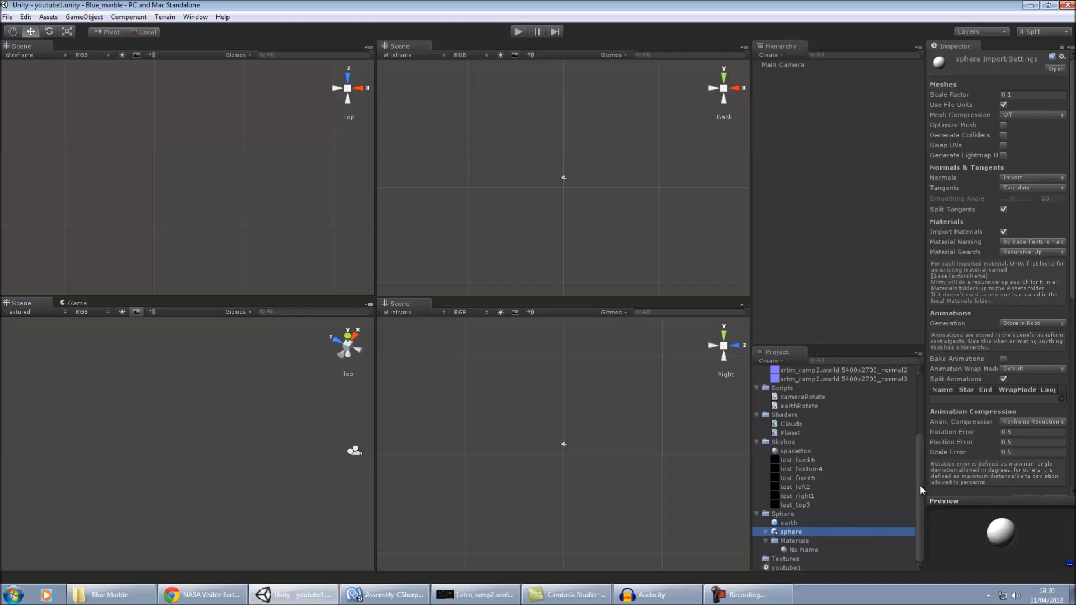
left_click_drag(919, 485, 923, 456)
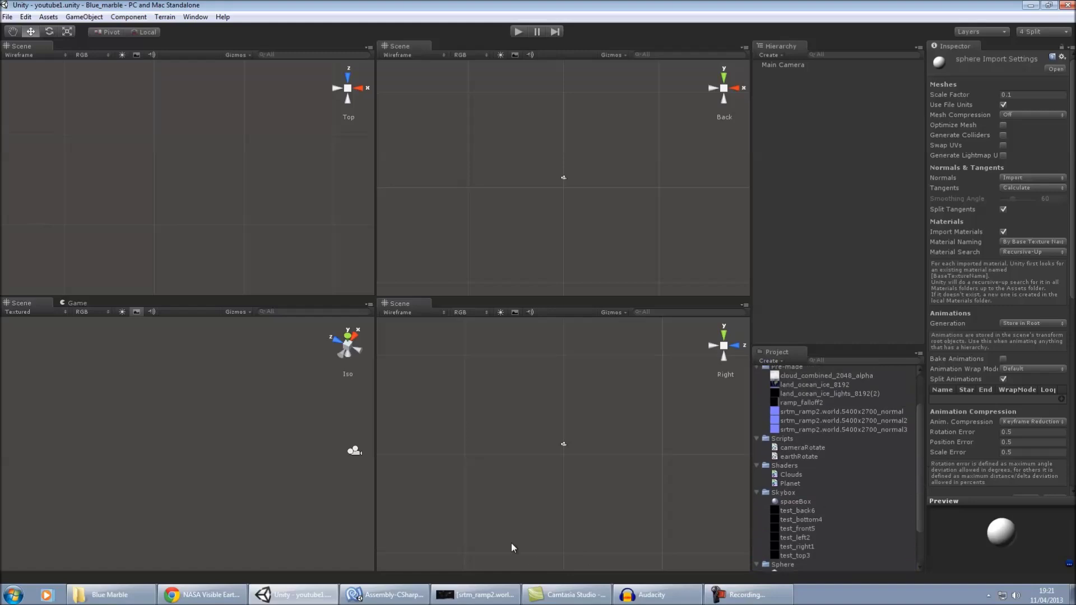
Step: Switch the srtm_ramp2.world.5400x2700.jpg heightmap from Grayscale to RGB mode, checking Filters > Map
left_click(109, 594)
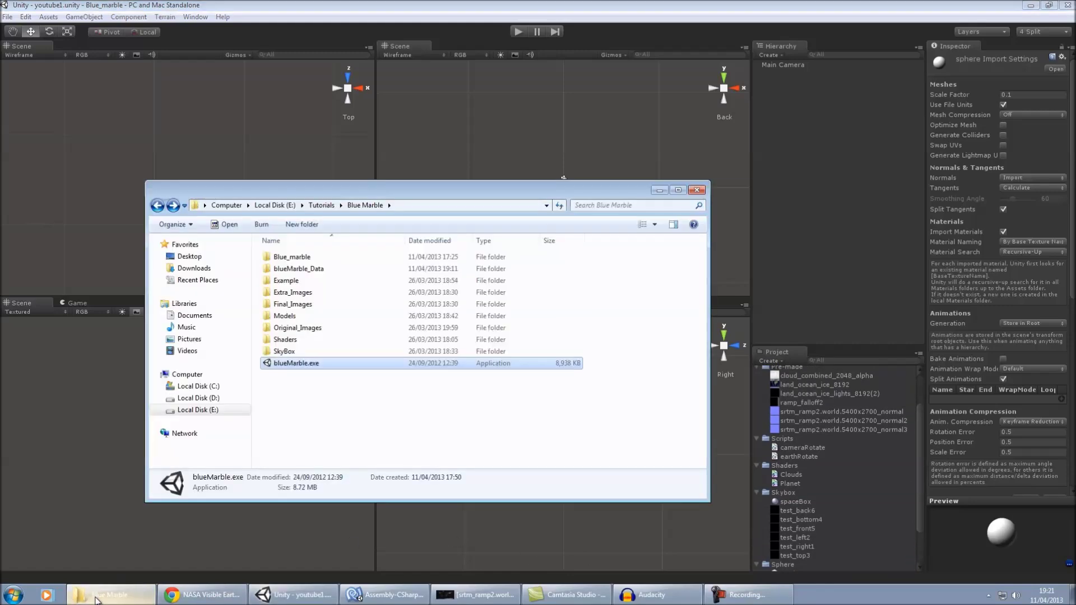
left_click(448, 594)
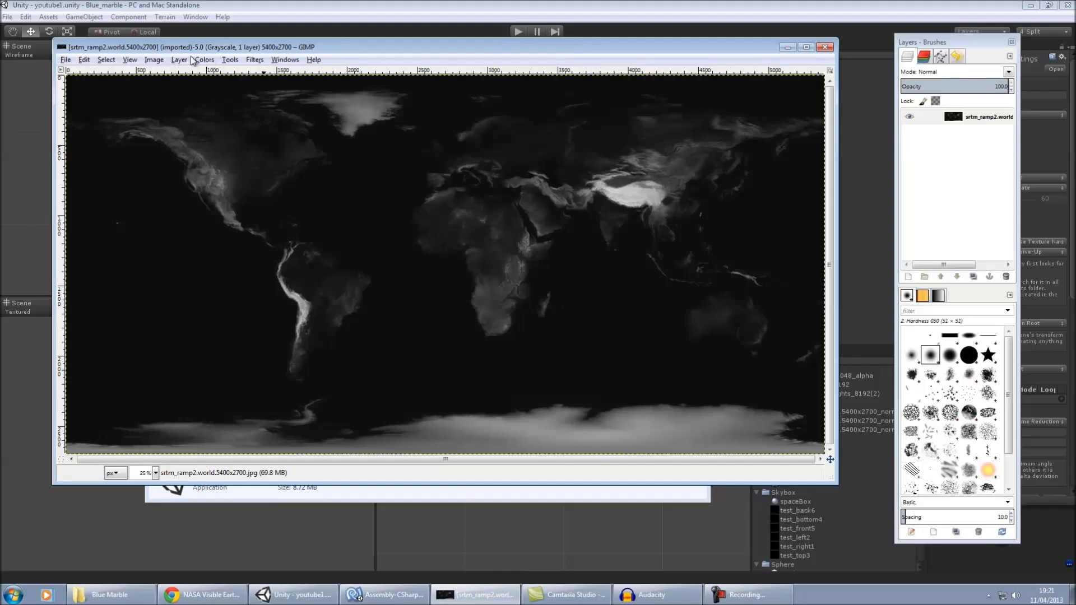
left_click(251, 60)
mouse_move(347, 230)
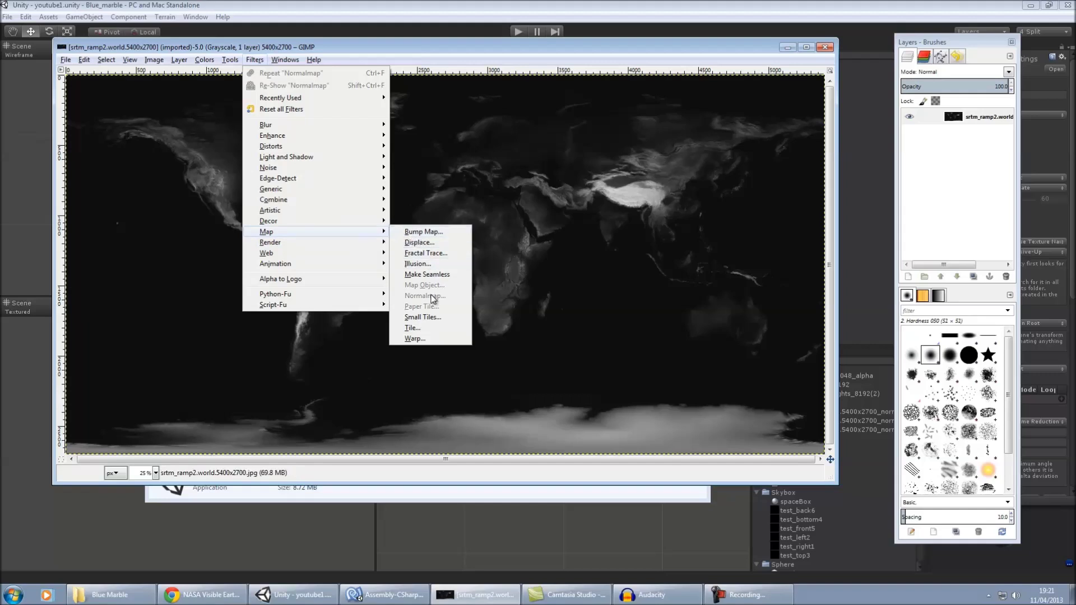
left_click(150, 61)
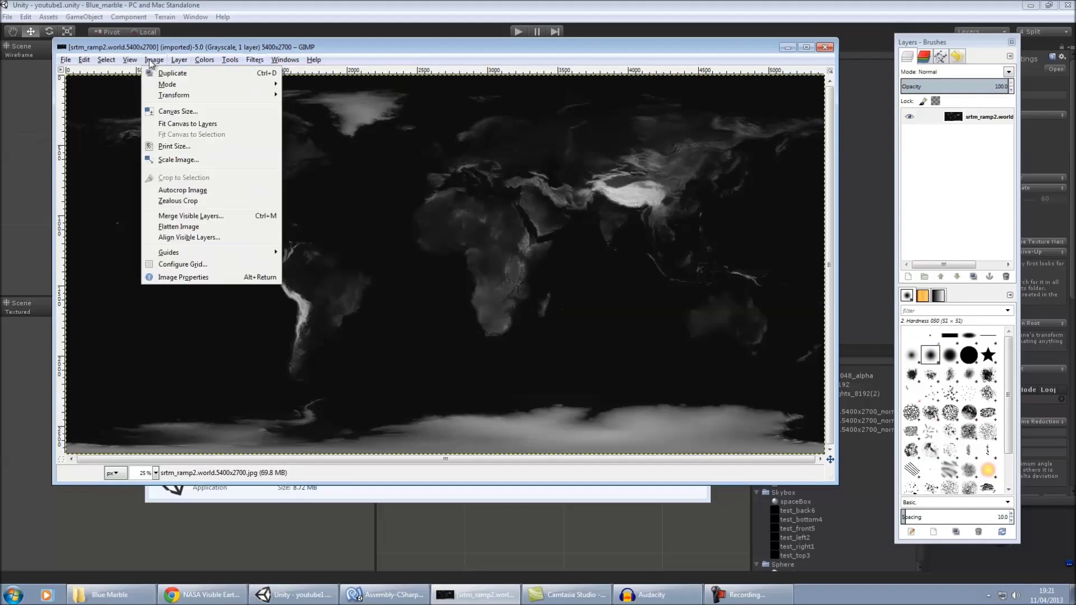
mouse_move(168, 84)
left_click(318, 87)
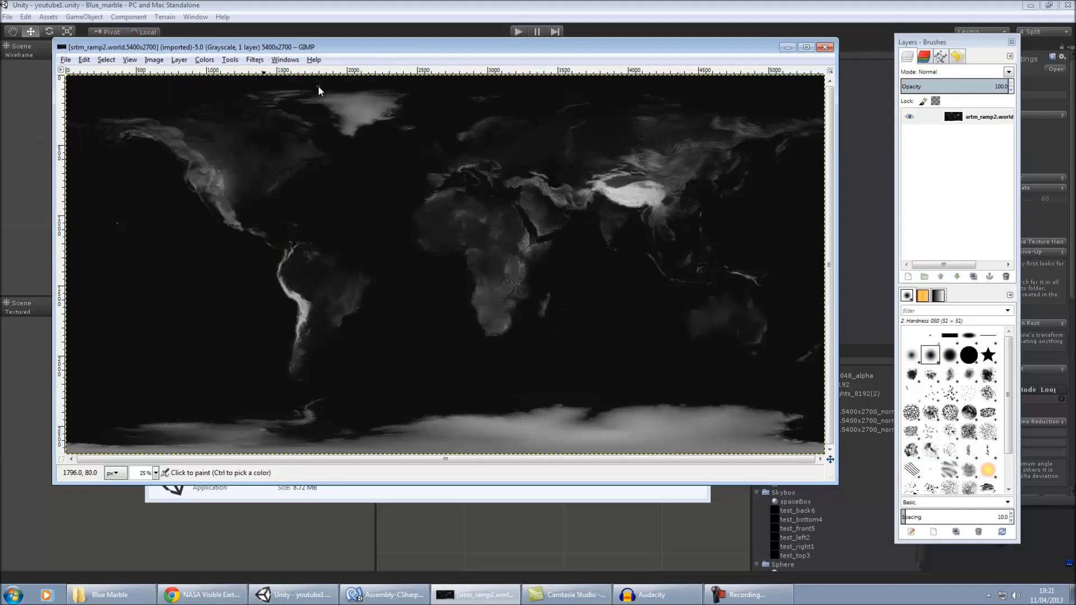
left_click(254, 59)
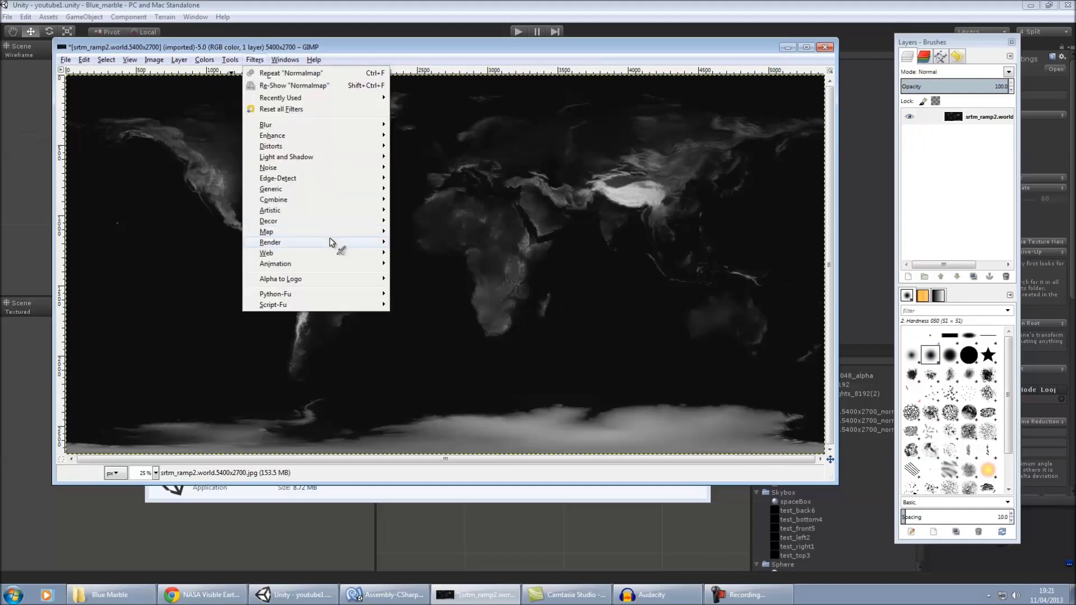
mouse_move(336, 231)
left_click(422, 294)
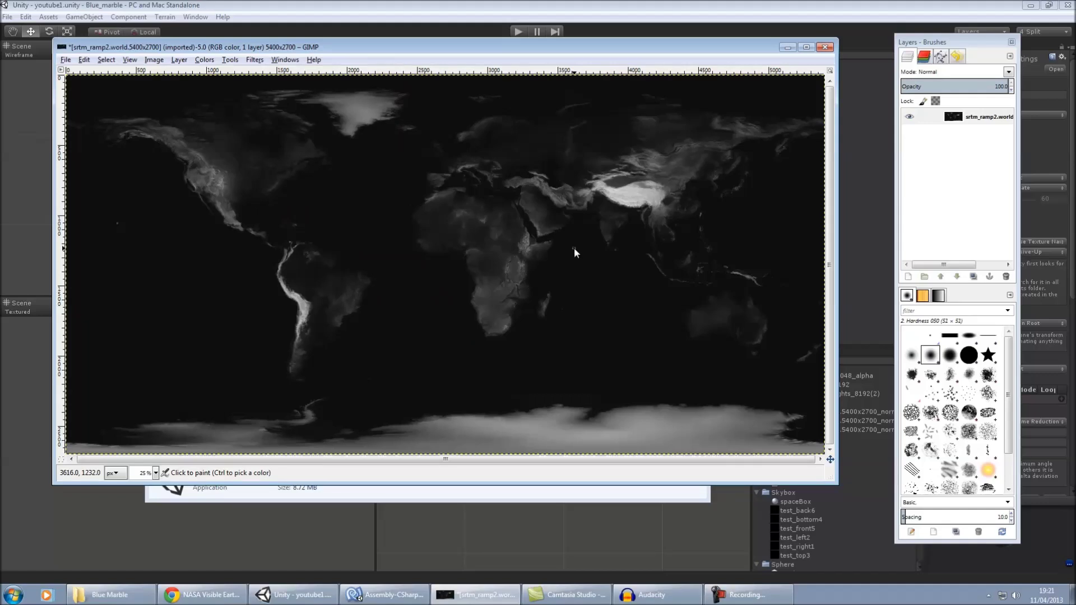
Step: Generate a normal map from the elevation image using the 3x3 filter
key("shift+ctrl+f")
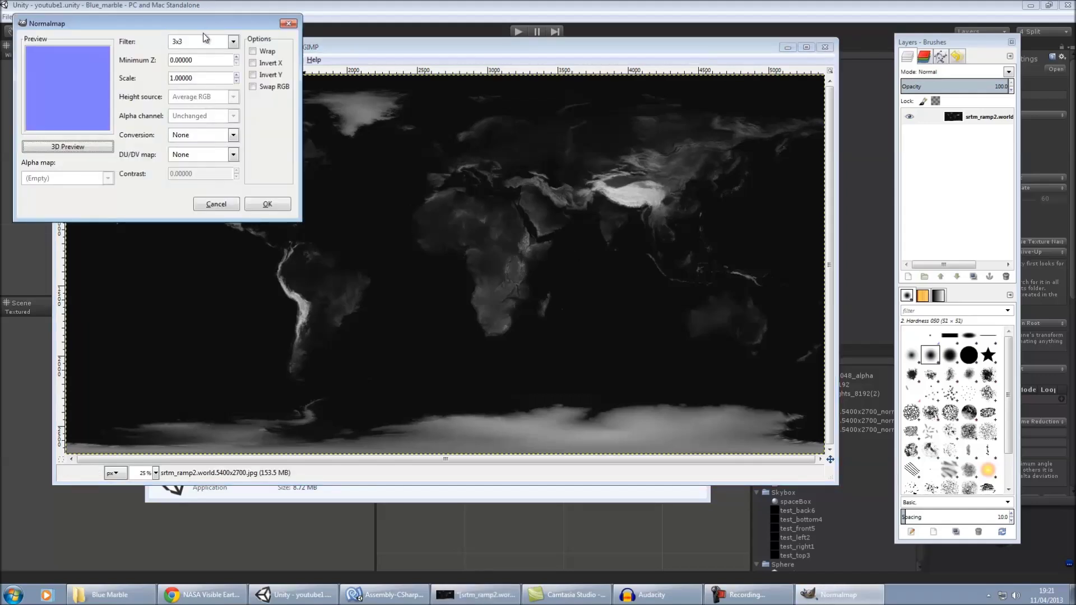
left_click(233, 42)
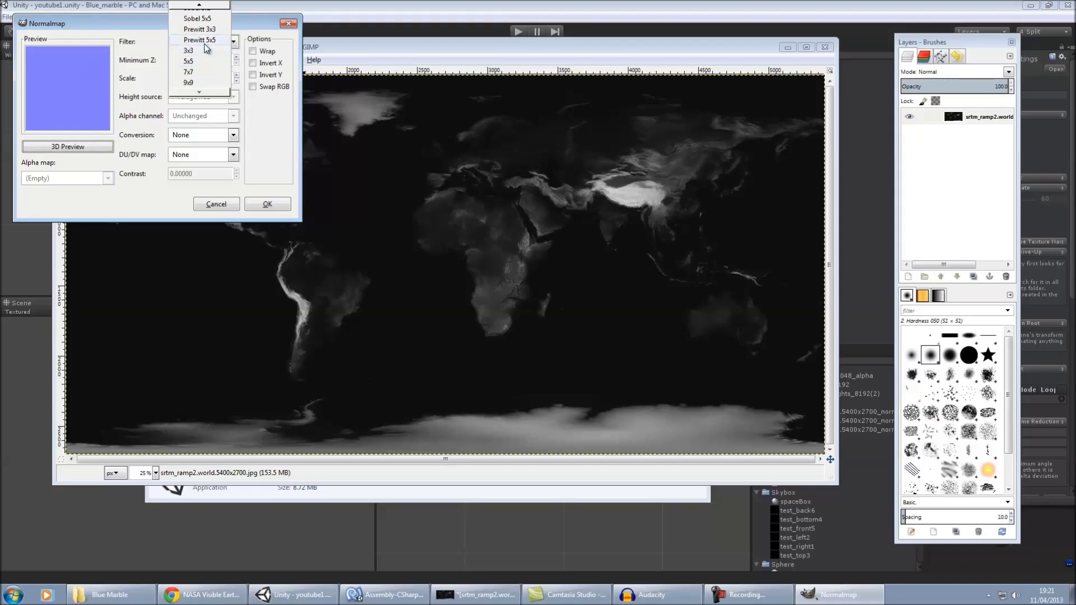
left_click(201, 51)
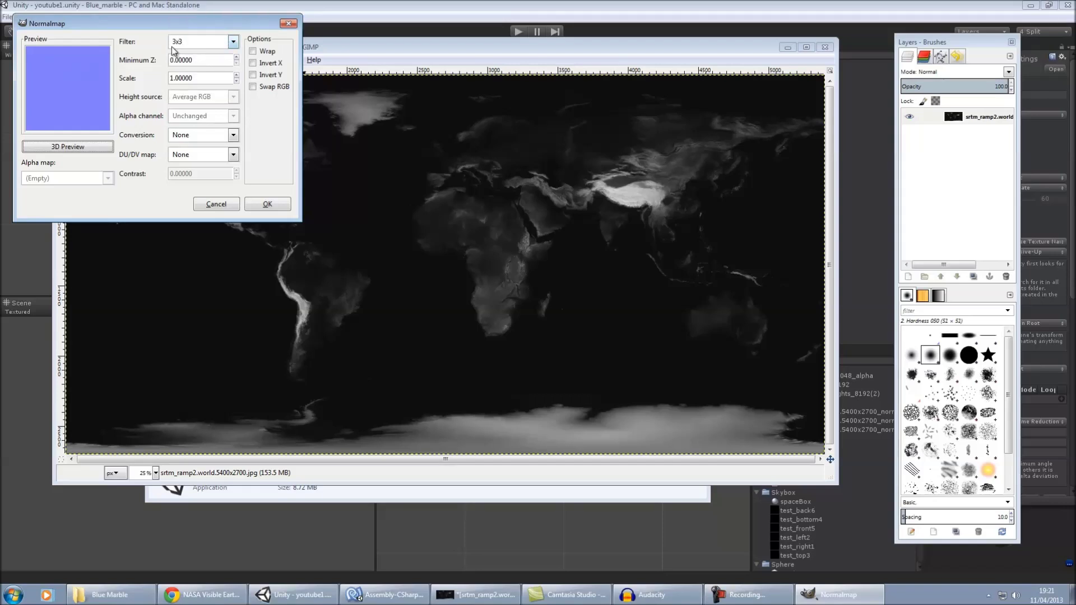
left_click(282, 205)
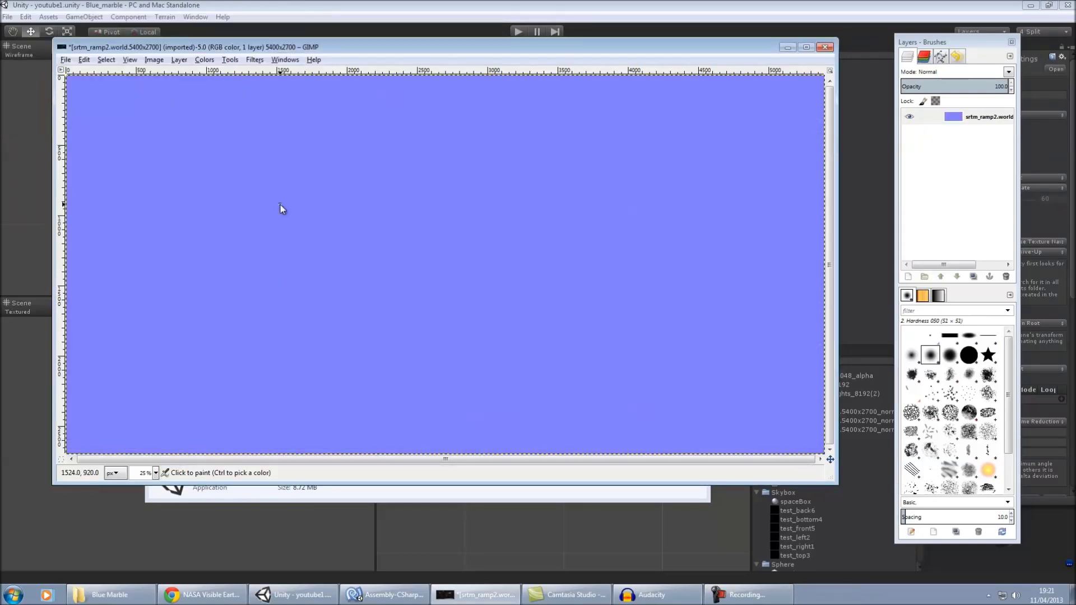
Step: Start an export, cancel it, and close the image without saving
left_click(65, 60)
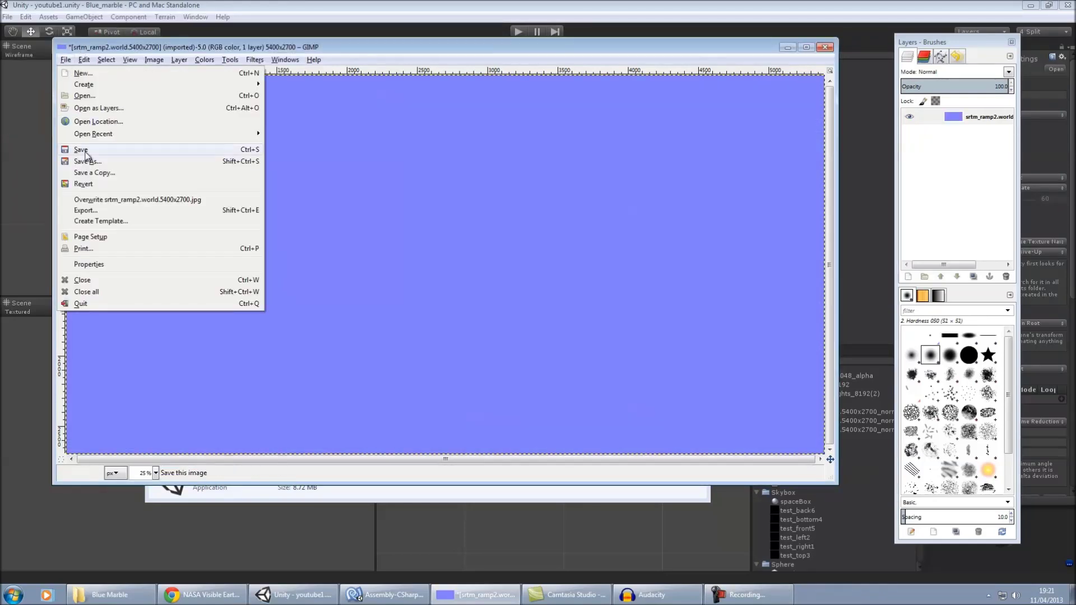
left_click(104, 211)
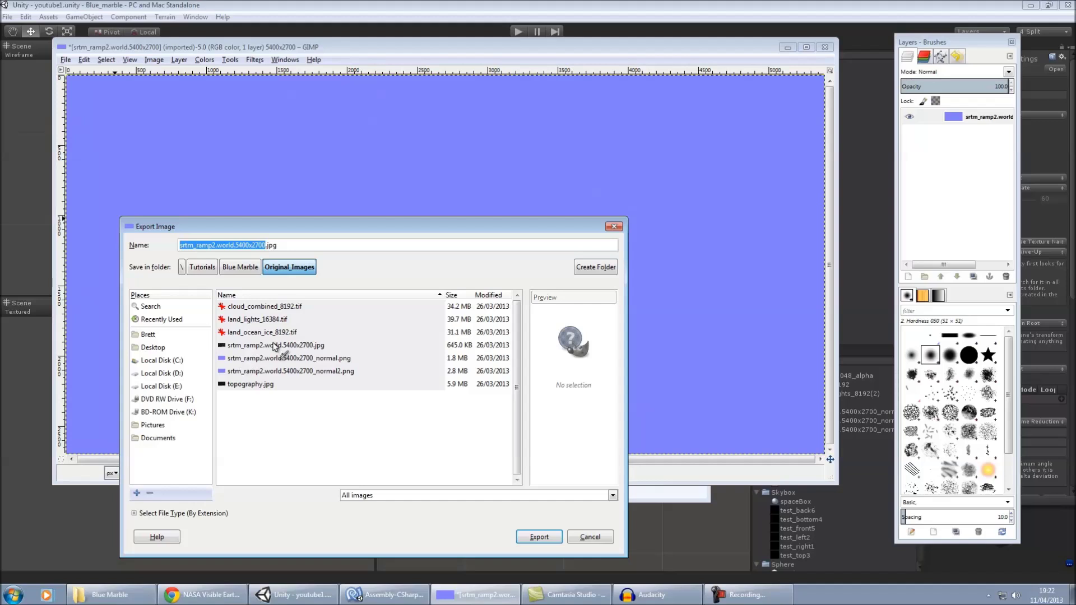
left_click(607, 536)
left_click(825, 47)
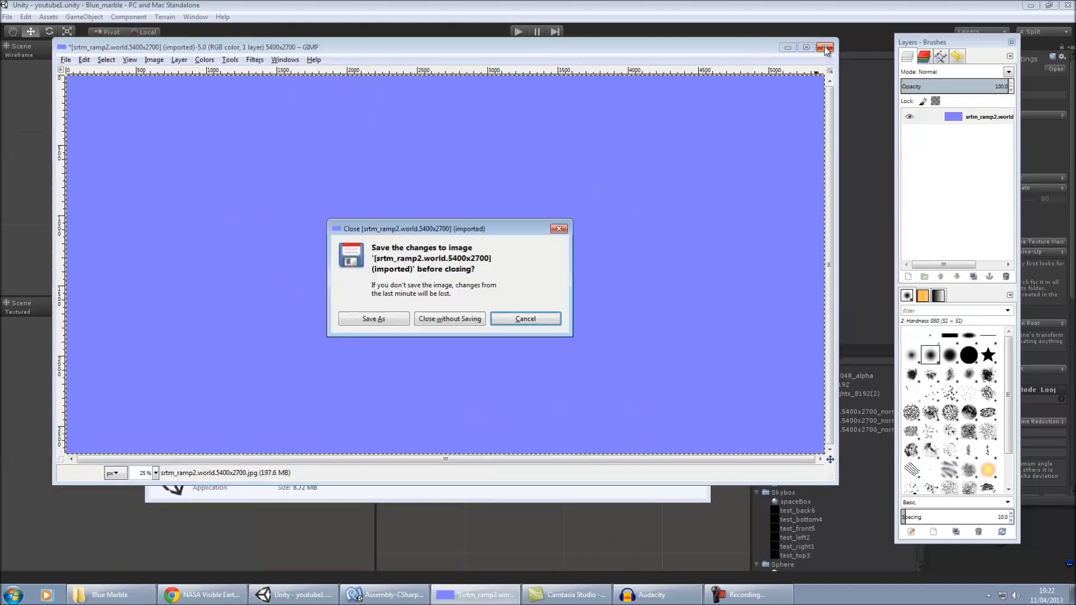
left_click(438, 315)
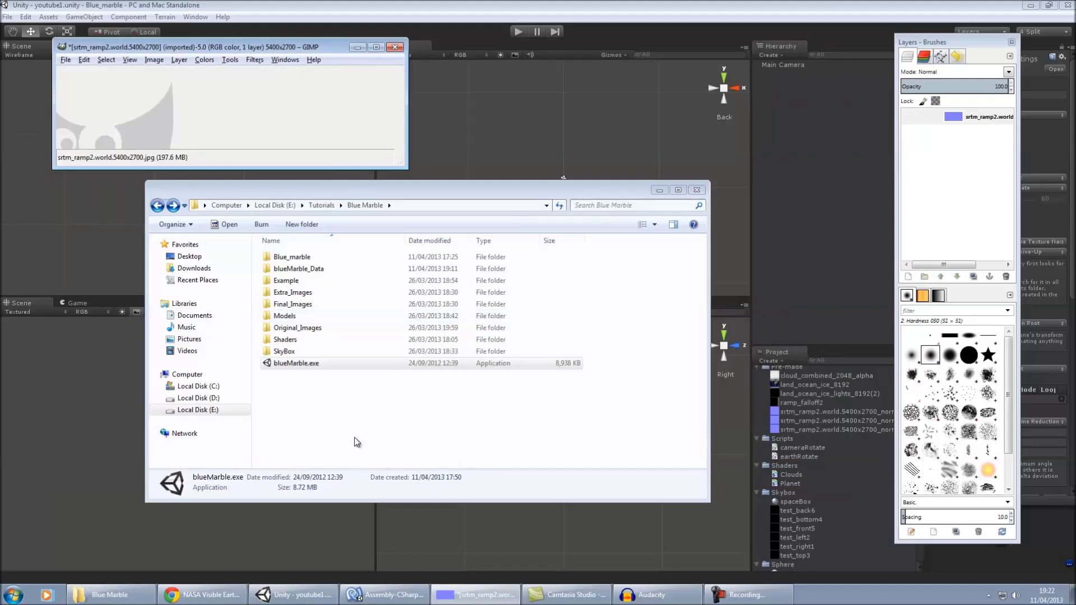
Step: Look through the Original_Images, Final_Images and Extra_Images folders
double_click(301, 330)
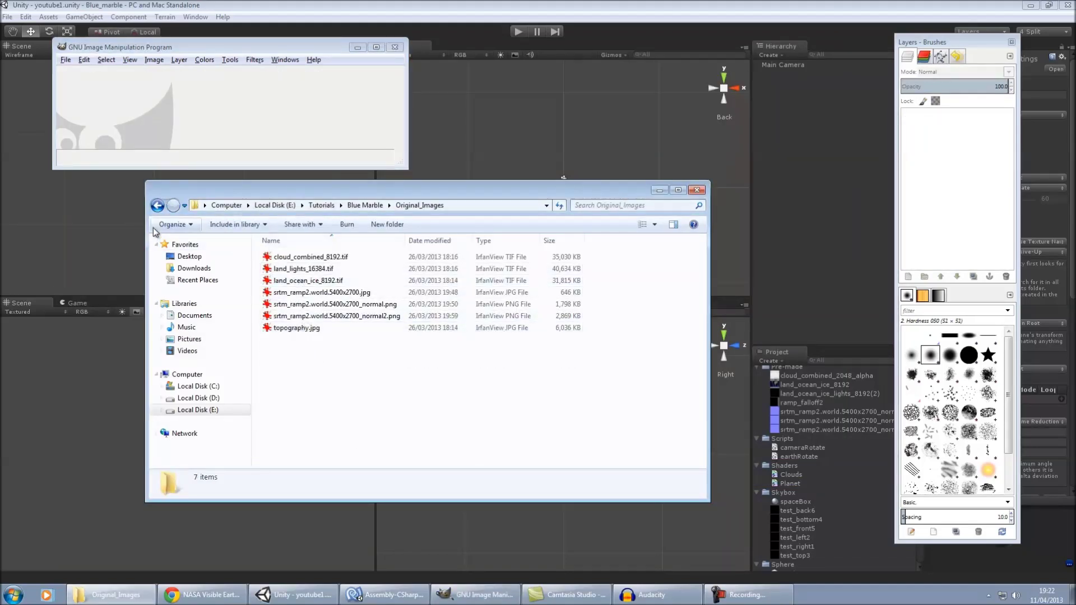
left_click(157, 205)
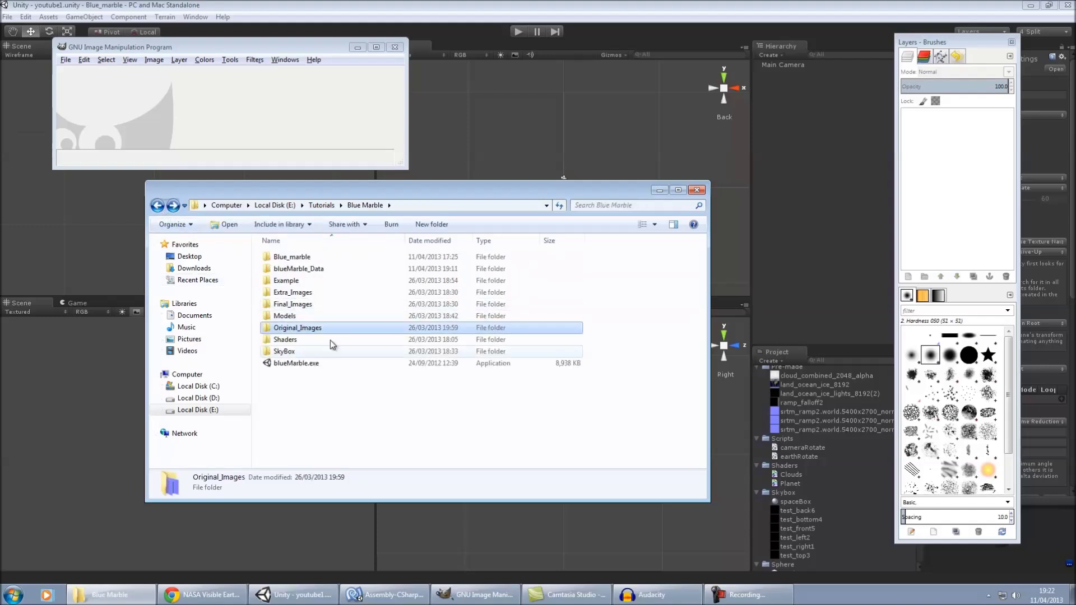
double_click(300, 304)
left_click(157, 205)
left_click(311, 294)
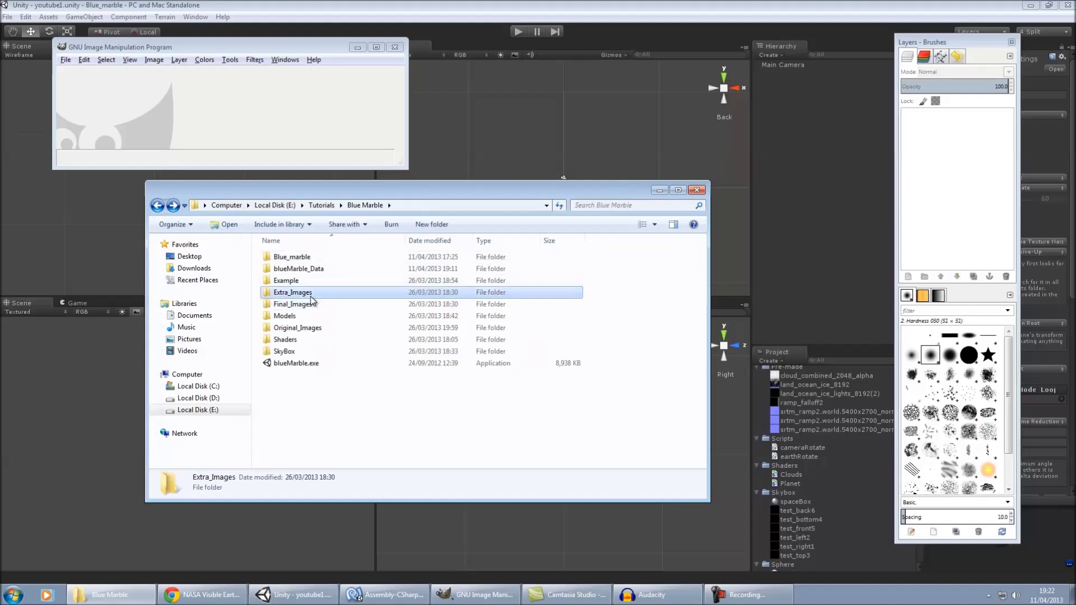
double_click(310, 294)
left_click(157, 205)
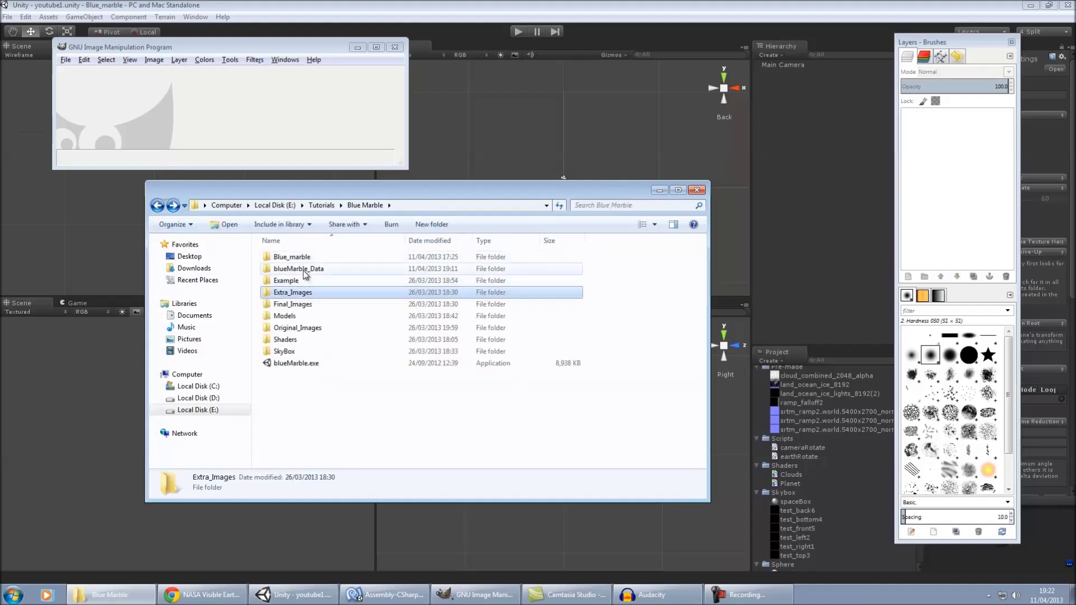
Step: Preview ramp_falloff2.png from Blue_marble > Assets > Pre-made, then close the viewer and return to Unity
double_click(297, 257)
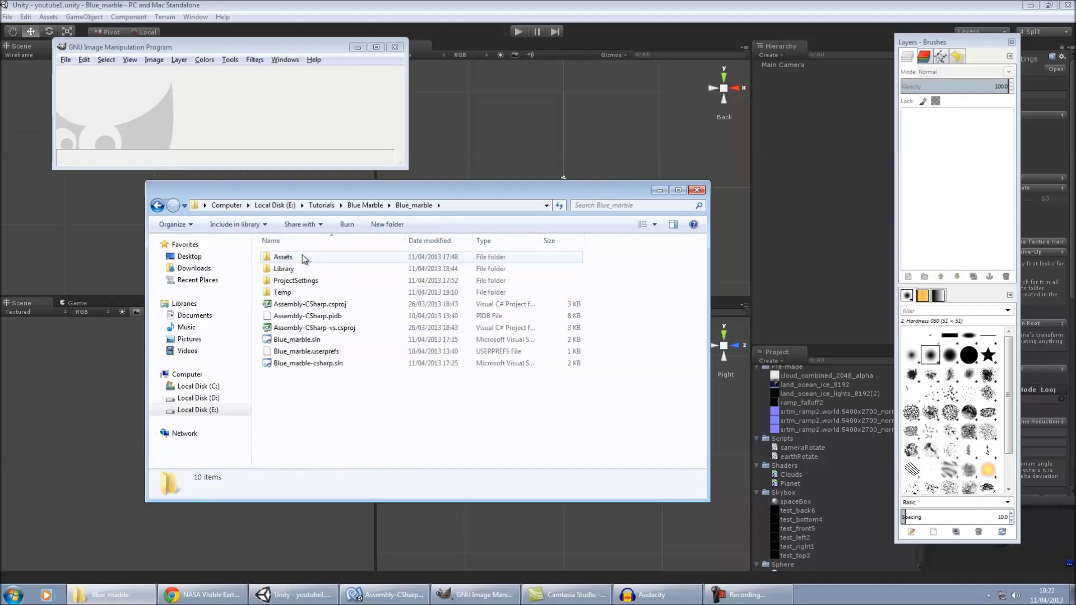
double_click(303, 258)
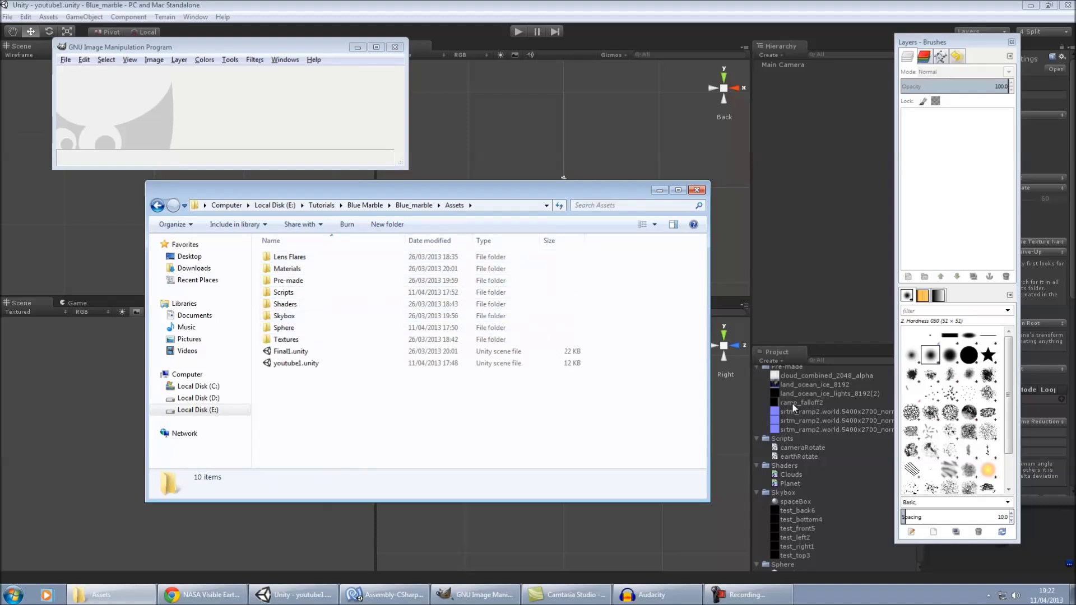
double_click(288, 280)
left_click(299, 292)
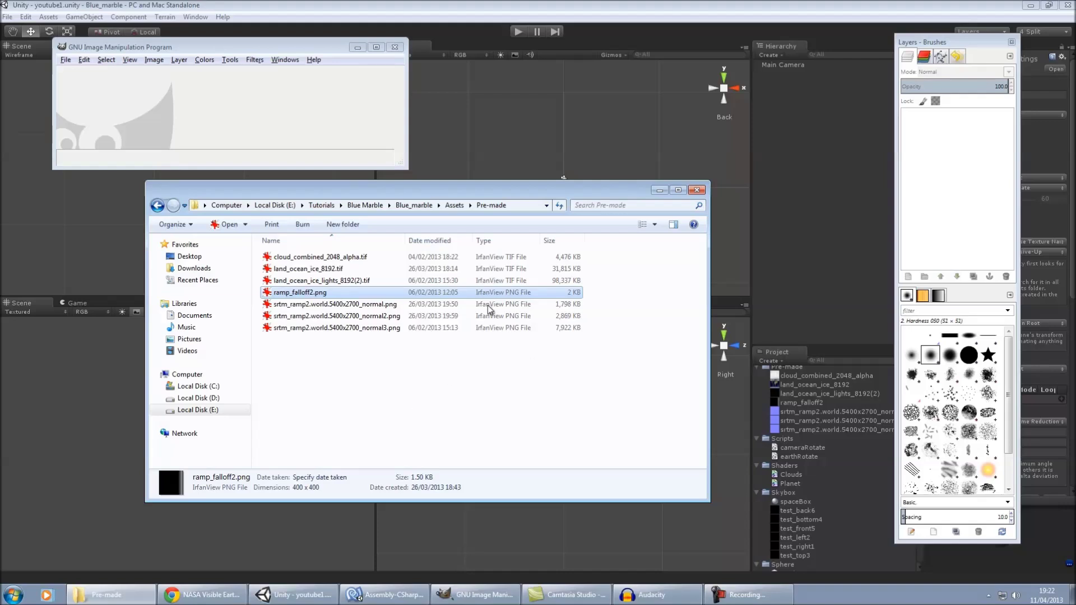
double_click(328, 297)
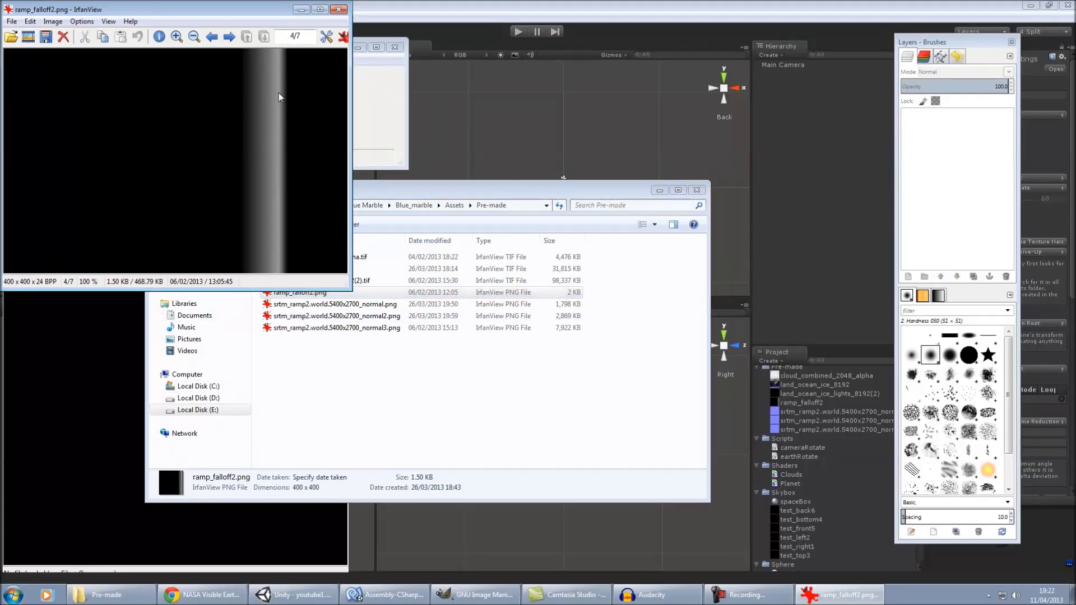
left_click(339, 10)
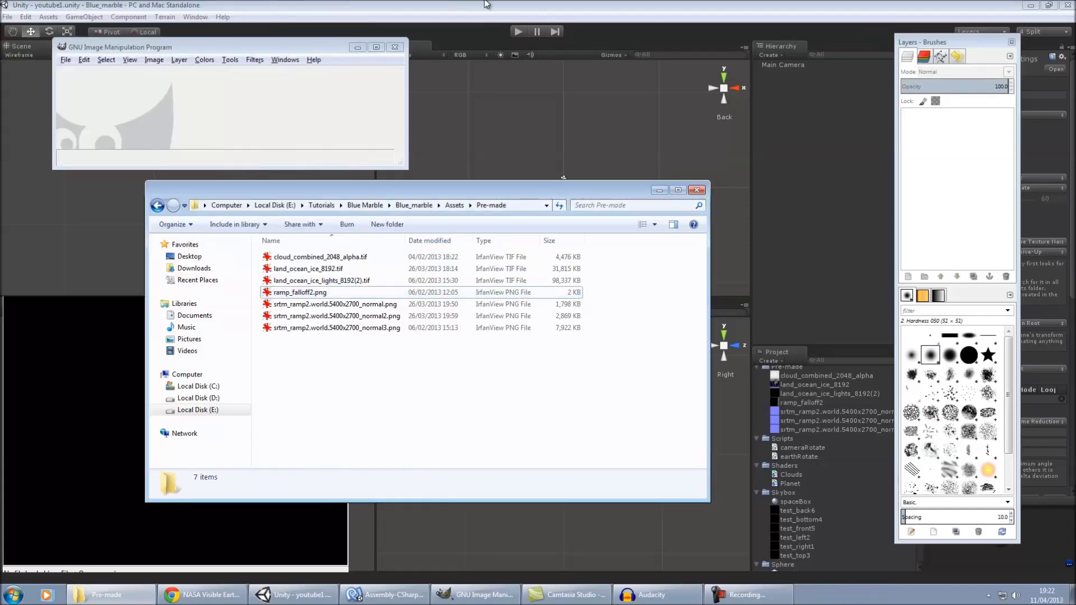
left_click(451, 5)
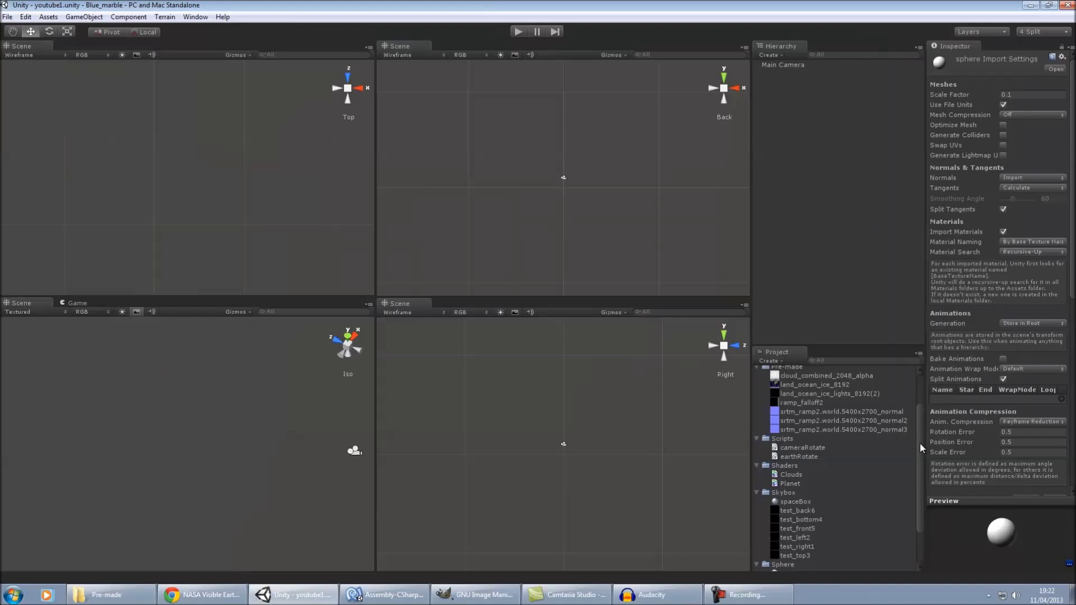
Step: Inspect cloud_combined_2048_alpha, the srtm normal map, cloudMat and earthMat, then return to the tutorial
left_click_drag(920, 442, 926, 403)
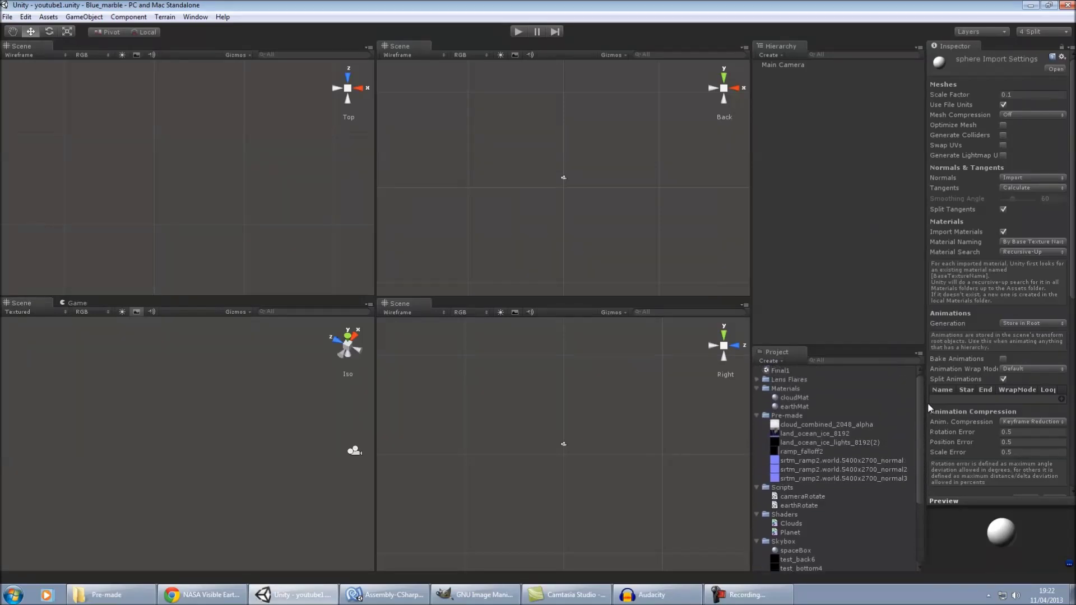
left_click(831, 425)
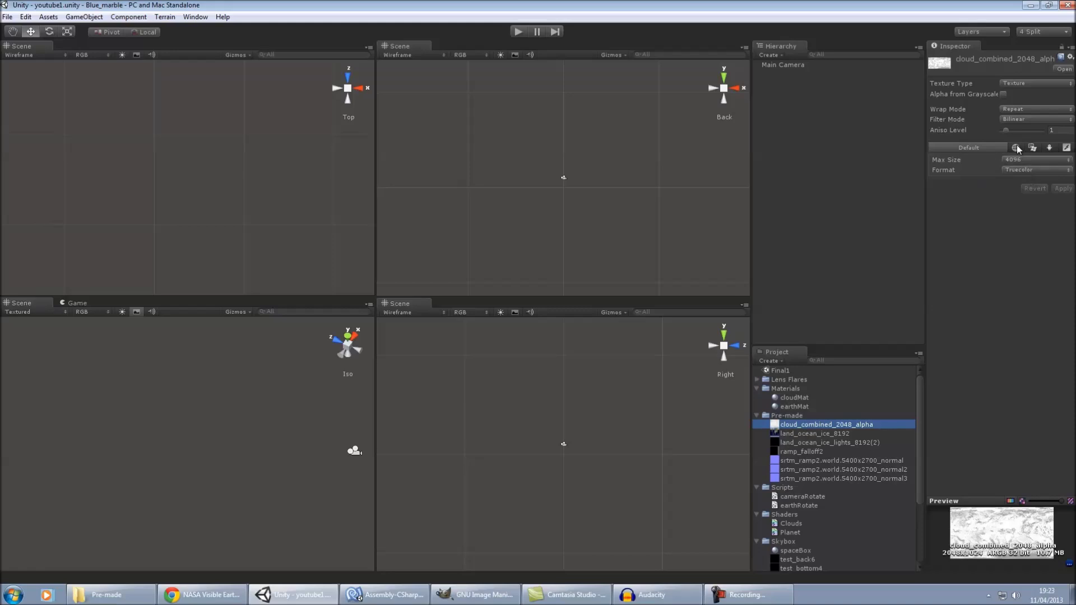
left_click(858, 461)
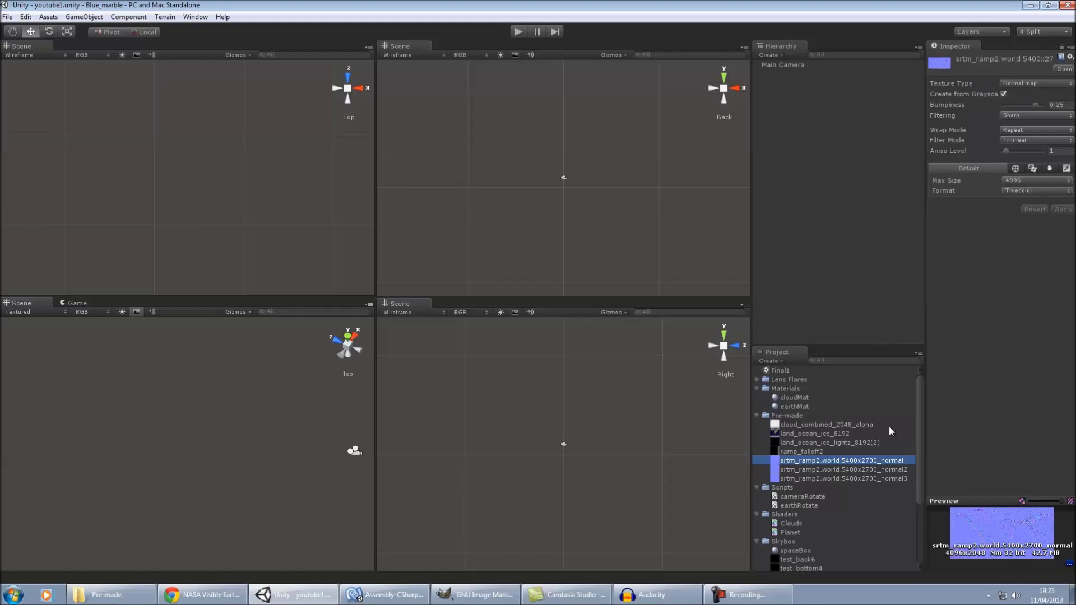
left_click(802, 398)
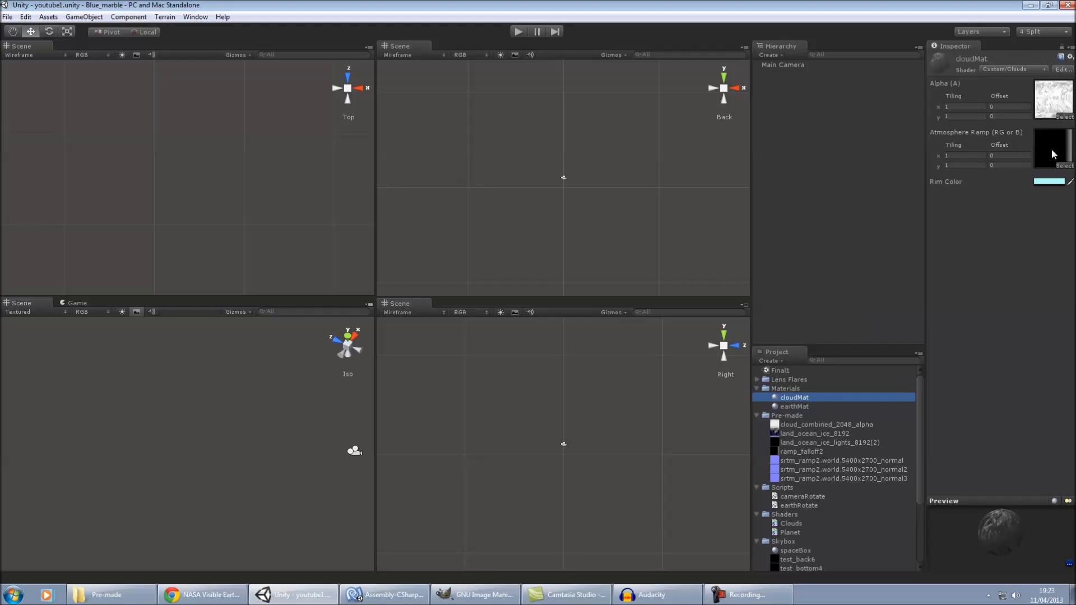
left_click(793, 405)
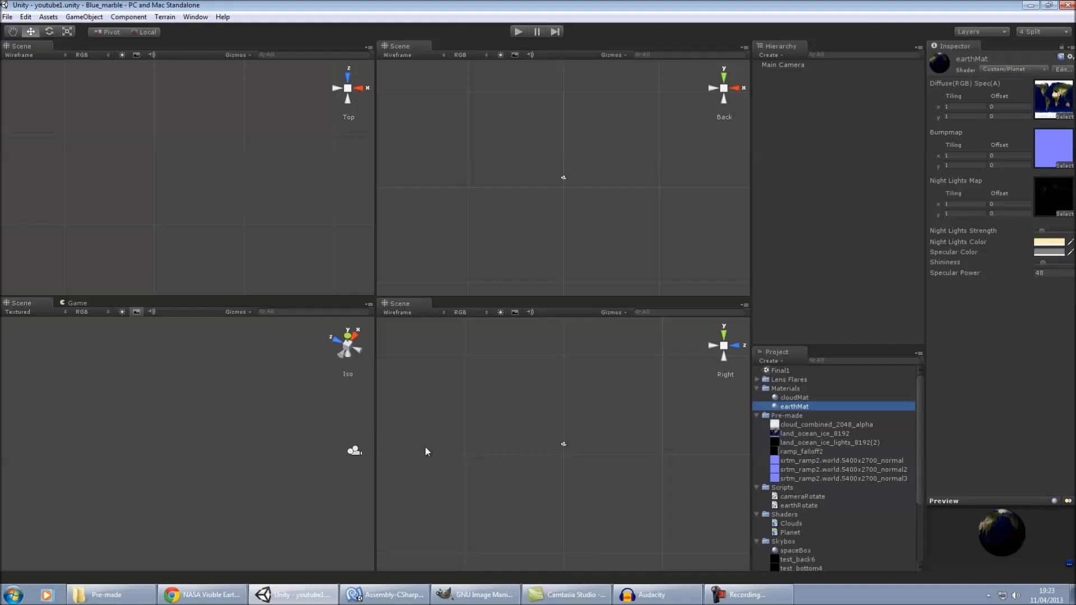
left_click(230, 595)
key("ctrl+Tab")
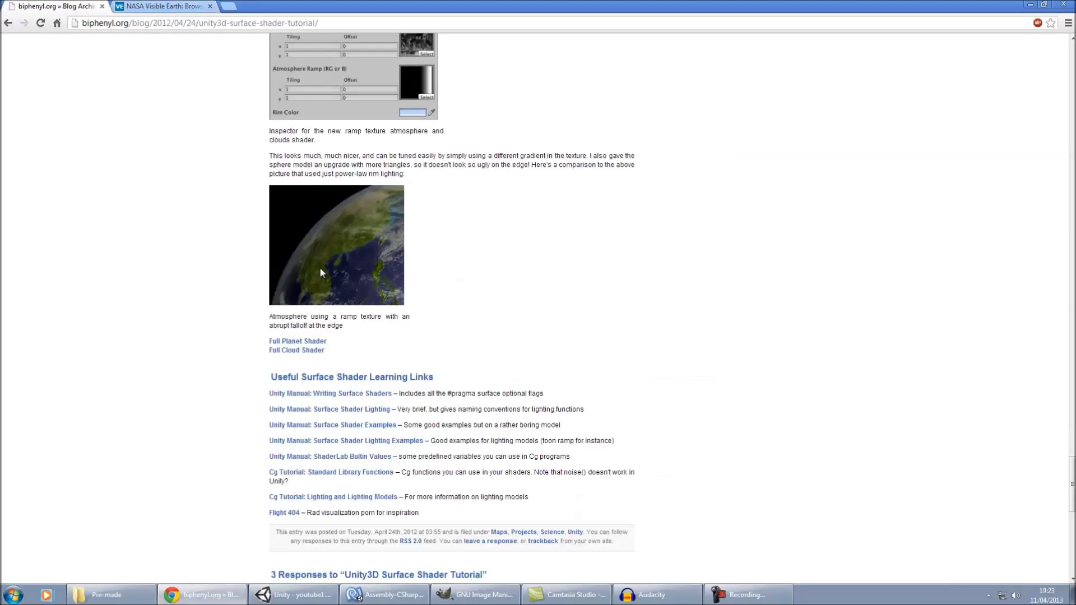
Step: Return to the Unity editor showing earthMat's Custom/Planet properties, with Specular Power at 48
left_click(312, 601)
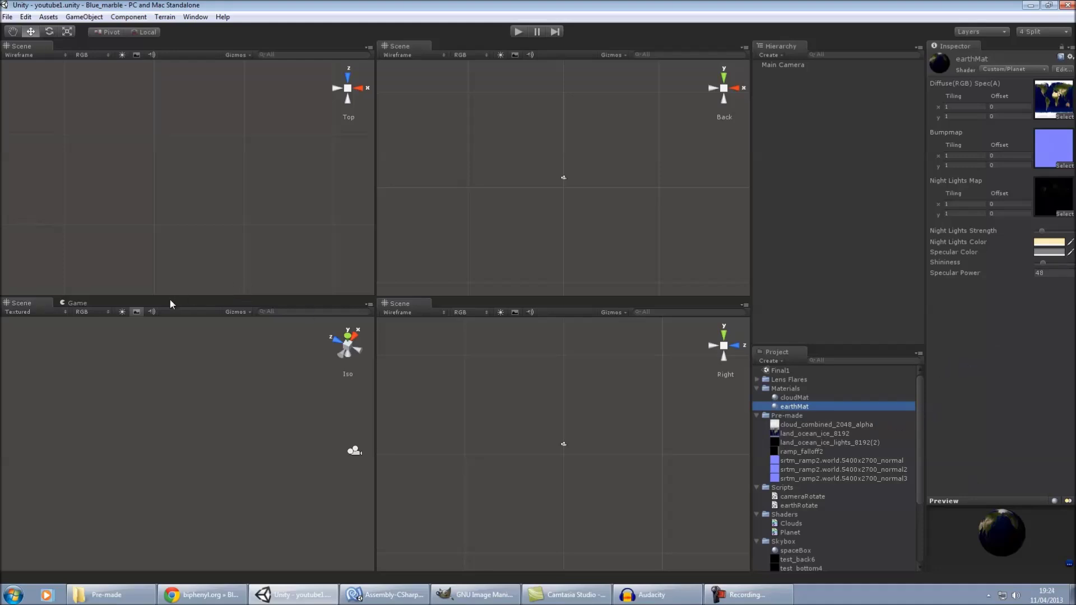
Step: Place the sphere model in the scene at position 0, 0, 0
left_click_drag(919, 420, 918, 486)
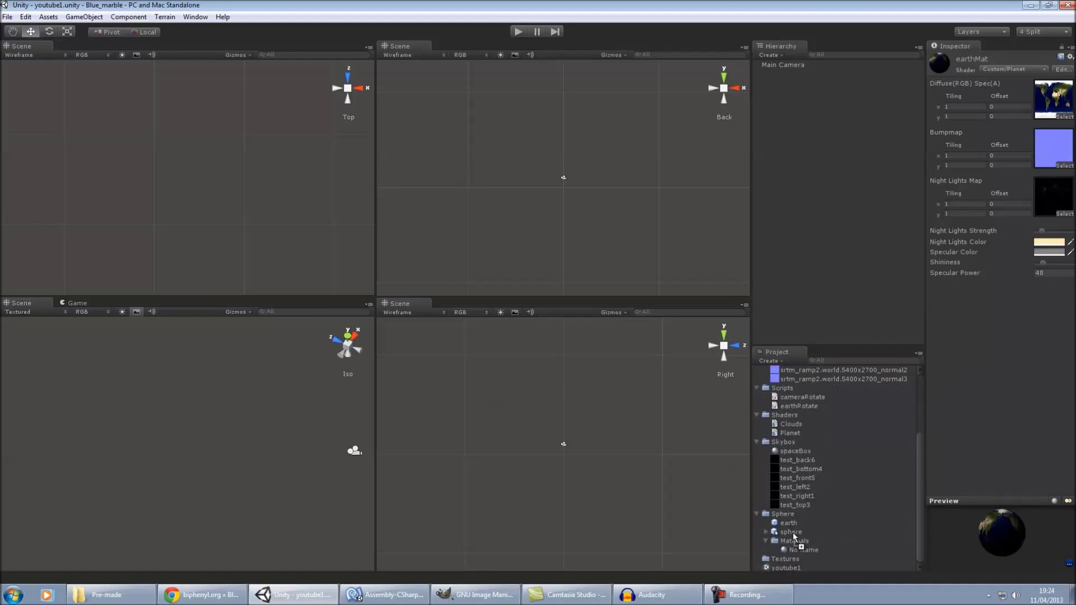
left_click_drag(796, 539, 170, 467)
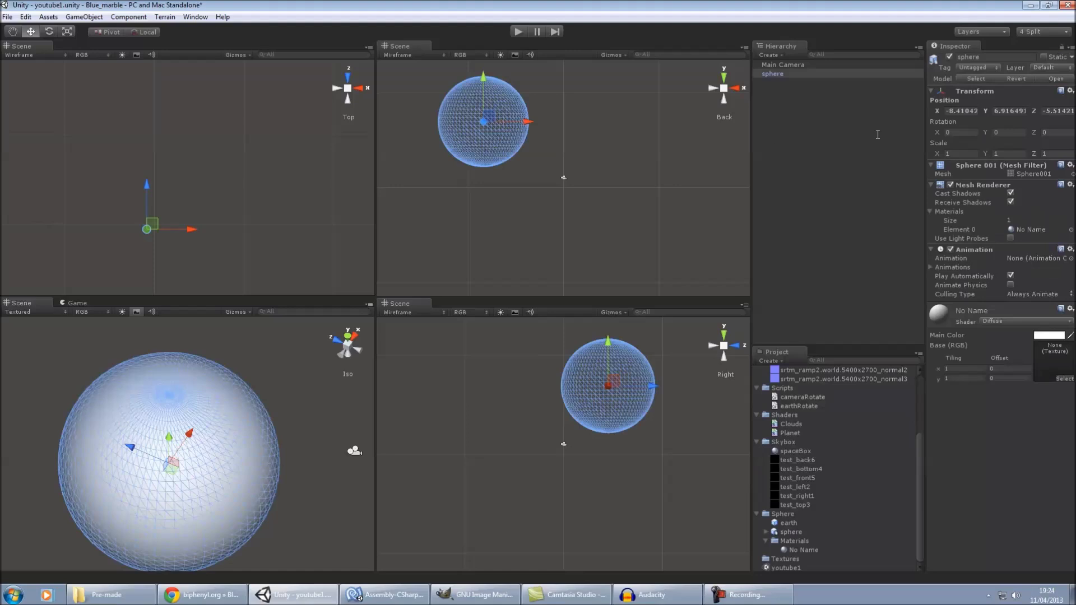
left_click(972, 110)
type("0")
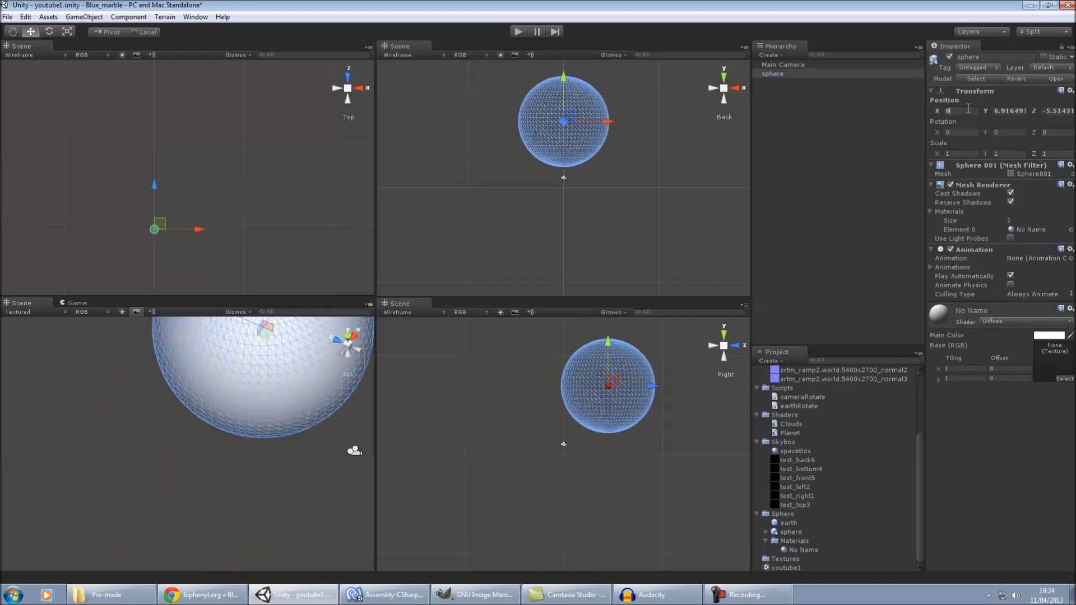
left_click(1009, 111)
type("0")
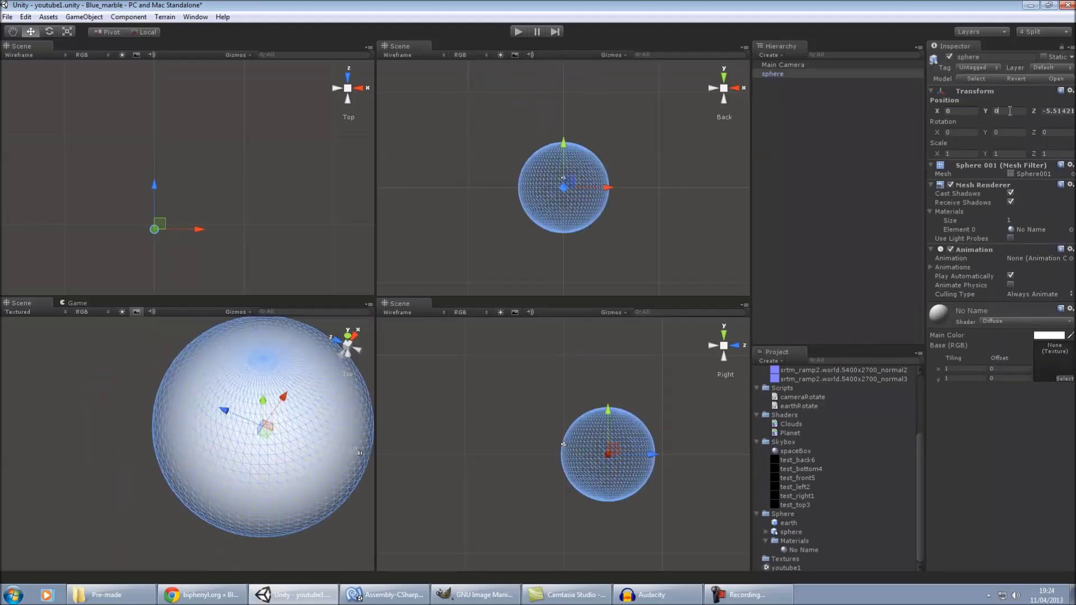
left_click(1058, 111)
type("0")
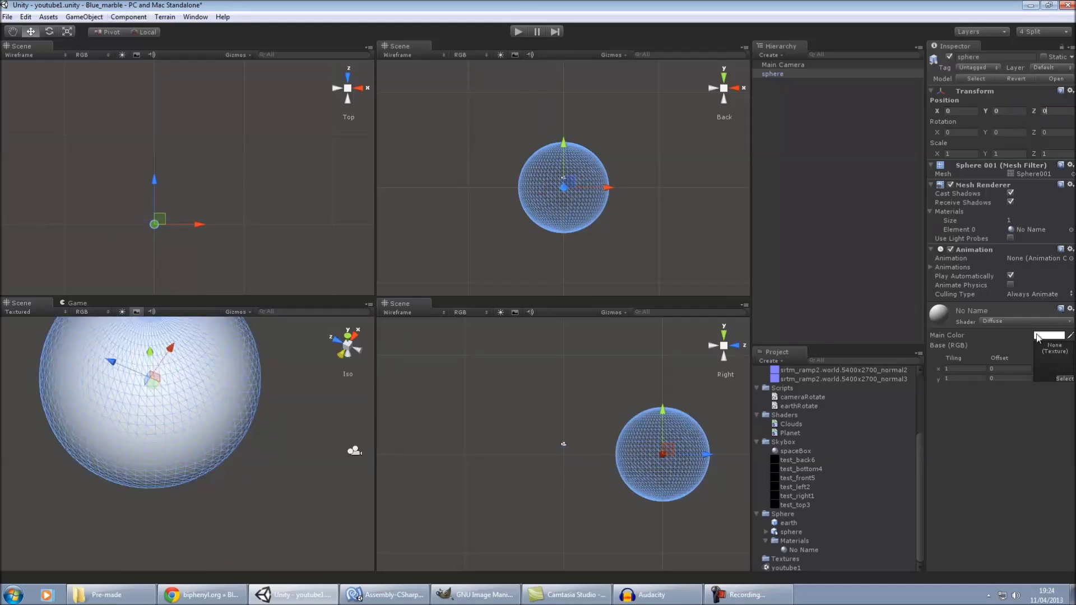
Step: Replace the sphere's Animation component with a Sphere Collider of radius 4.74373
left_click(1069, 250)
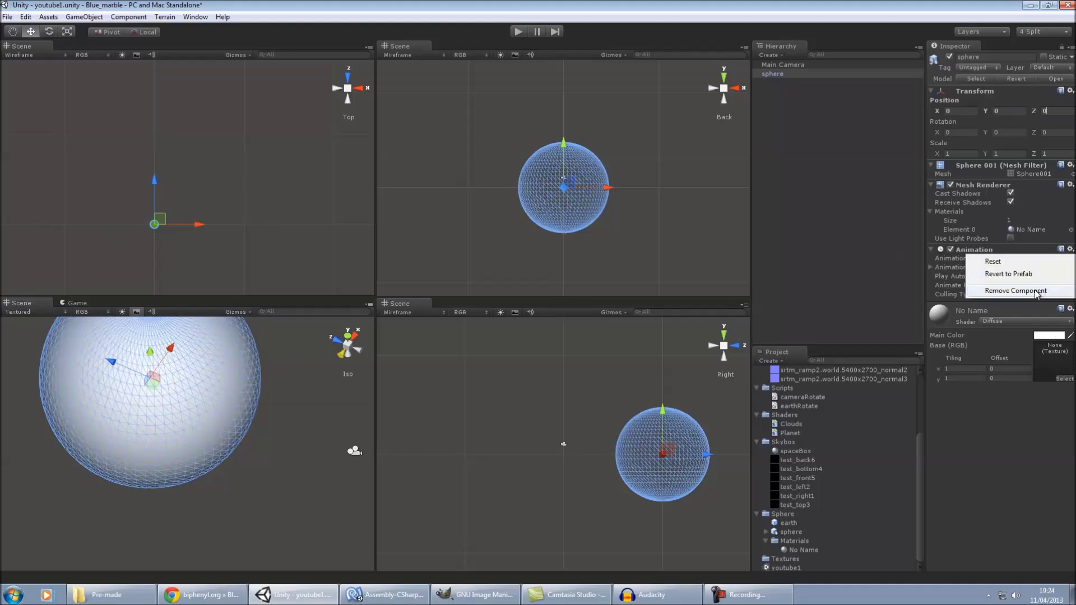
left_click(1014, 291)
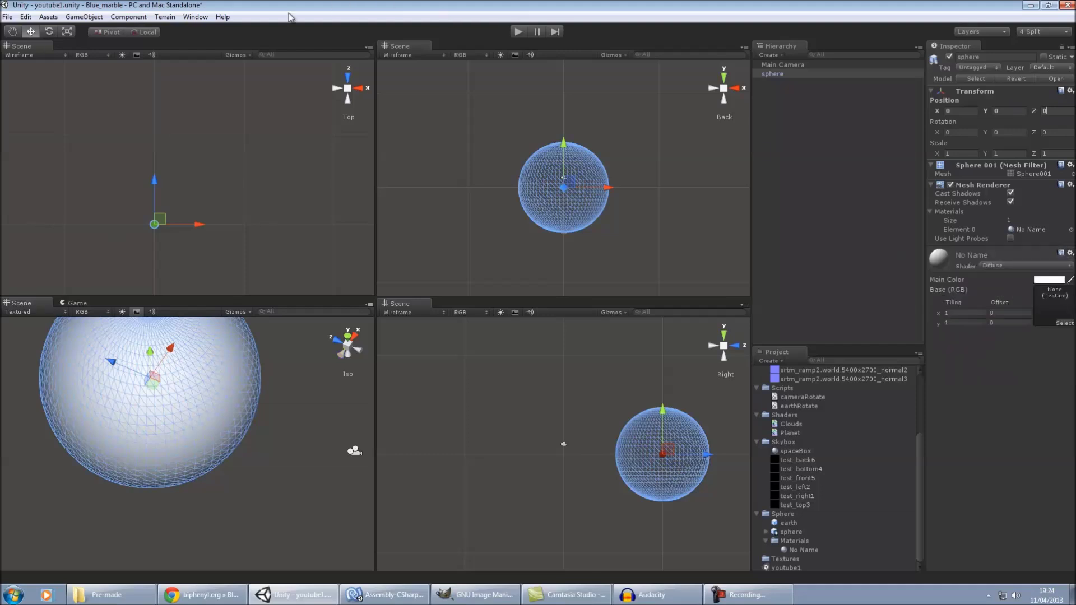
left_click(115, 17)
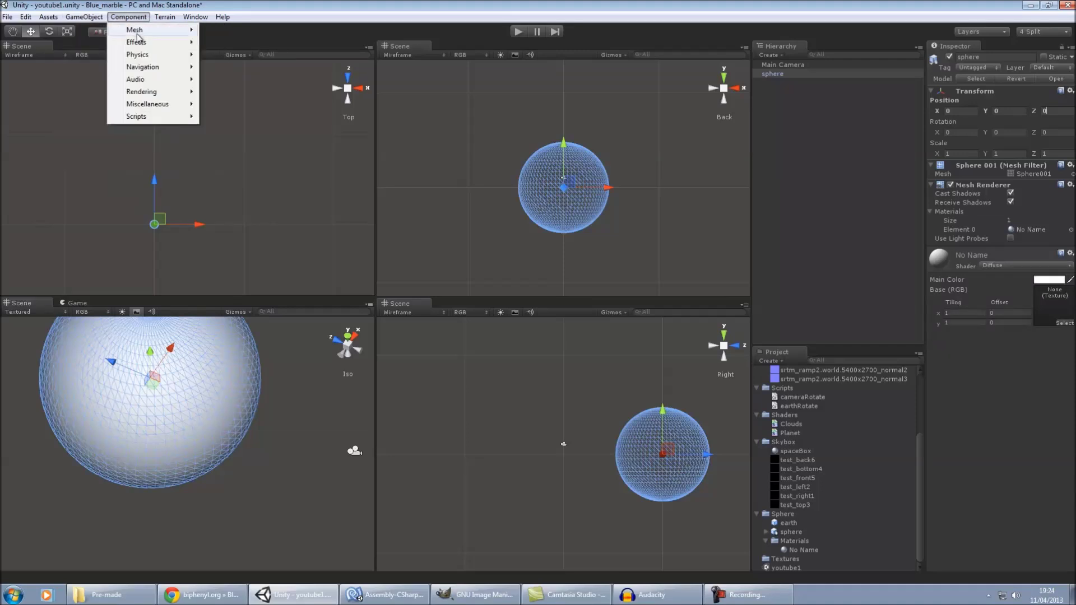
mouse_move(155, 60)
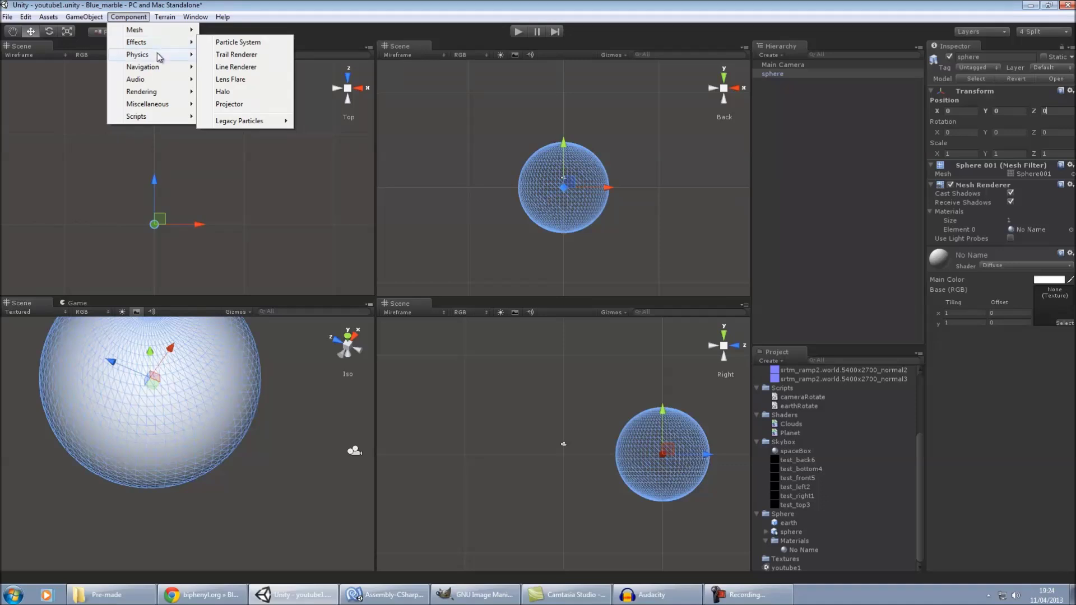
left_click(238, 96)
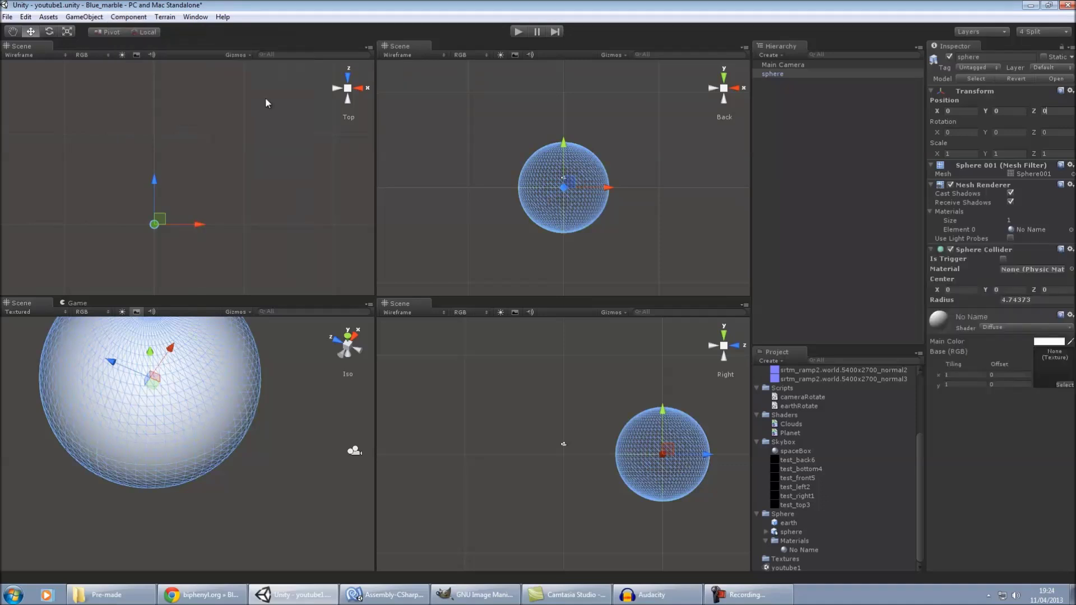
left_click_drag(297, 501, 259, 453, "alt")
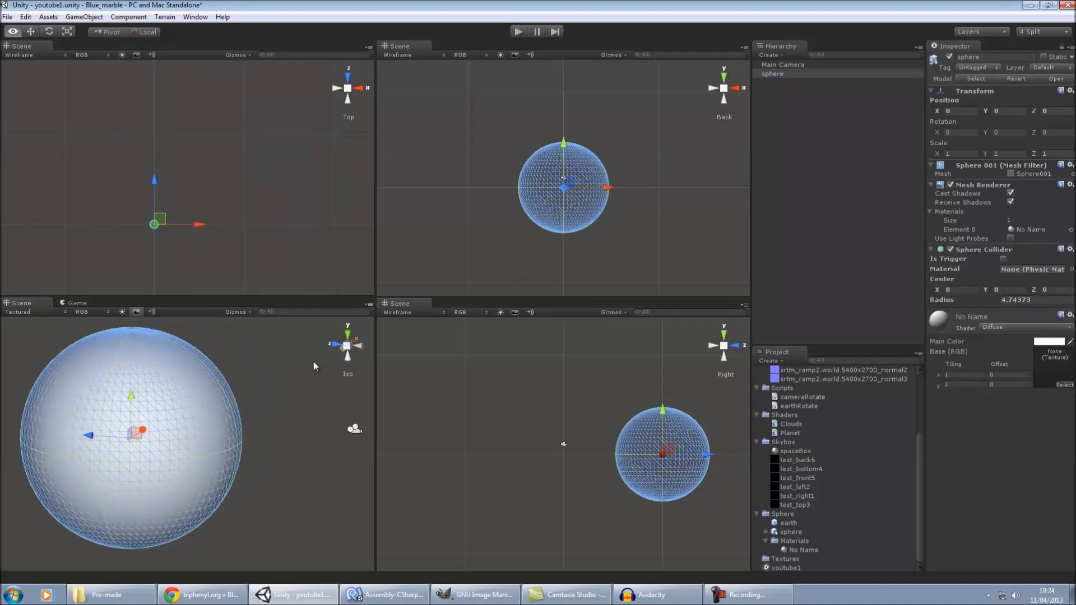
left_click_drag(313, 362, 266, 399, "alt")
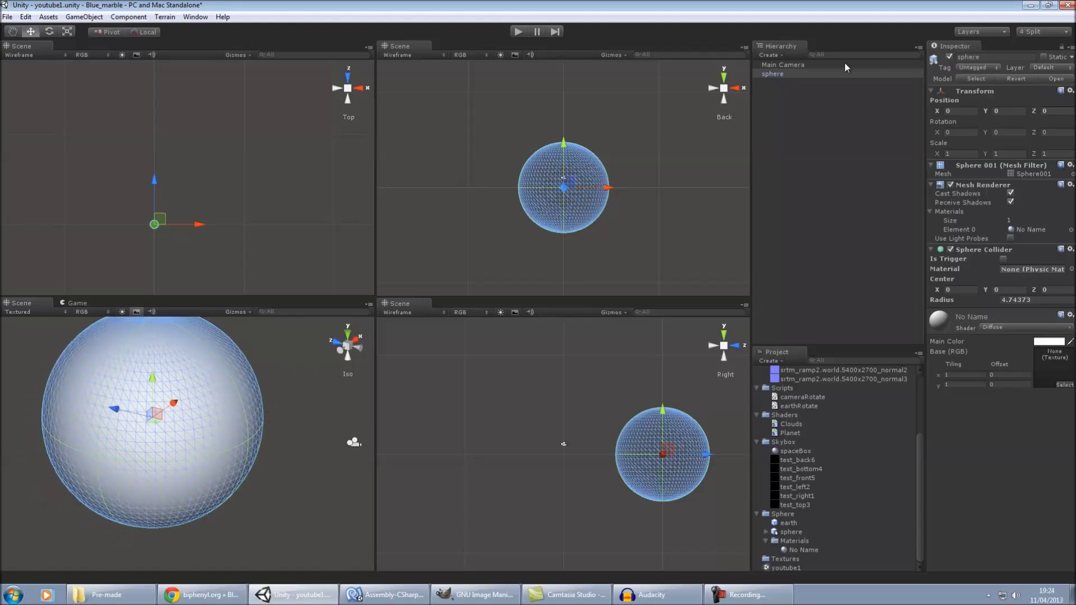
Step: Browse the GameObject menu's object-creation options
left_click(88, 20)
mouse_move(122, 20)
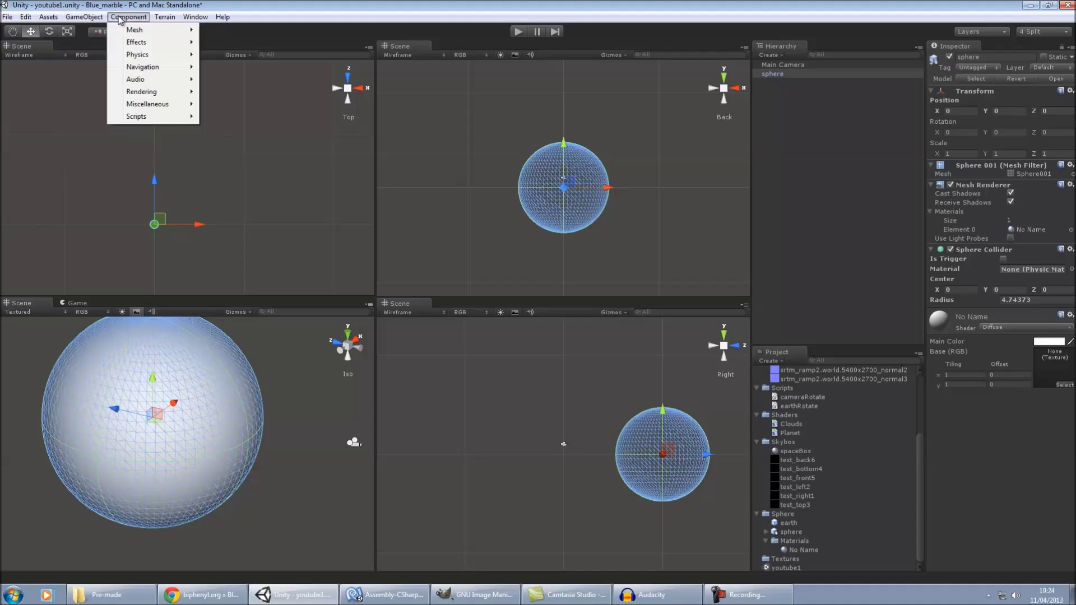
mouse_move(179, 47)
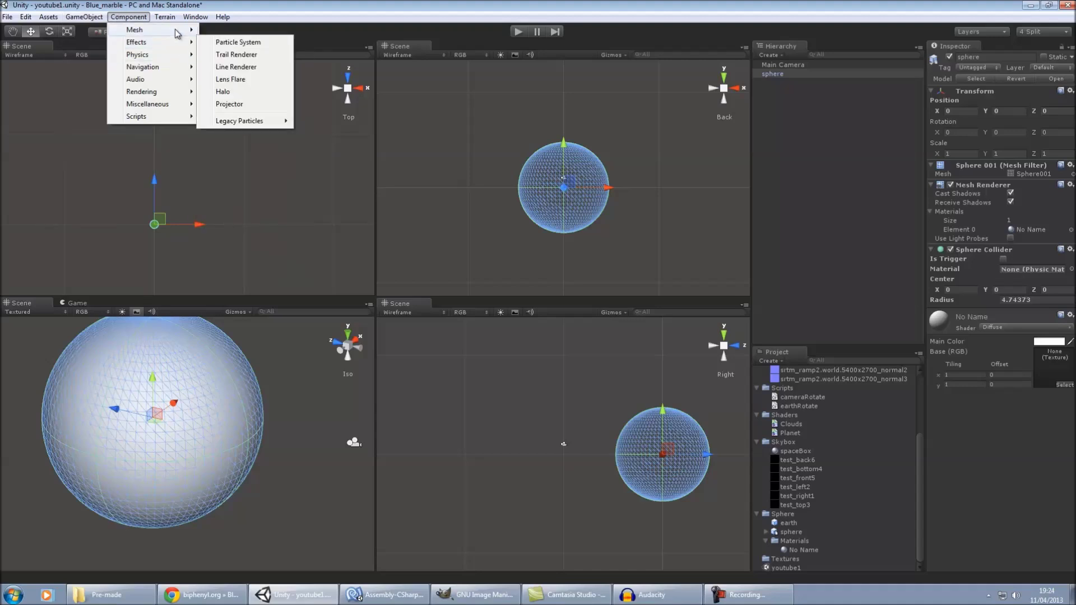
mouse_move(84, 17)
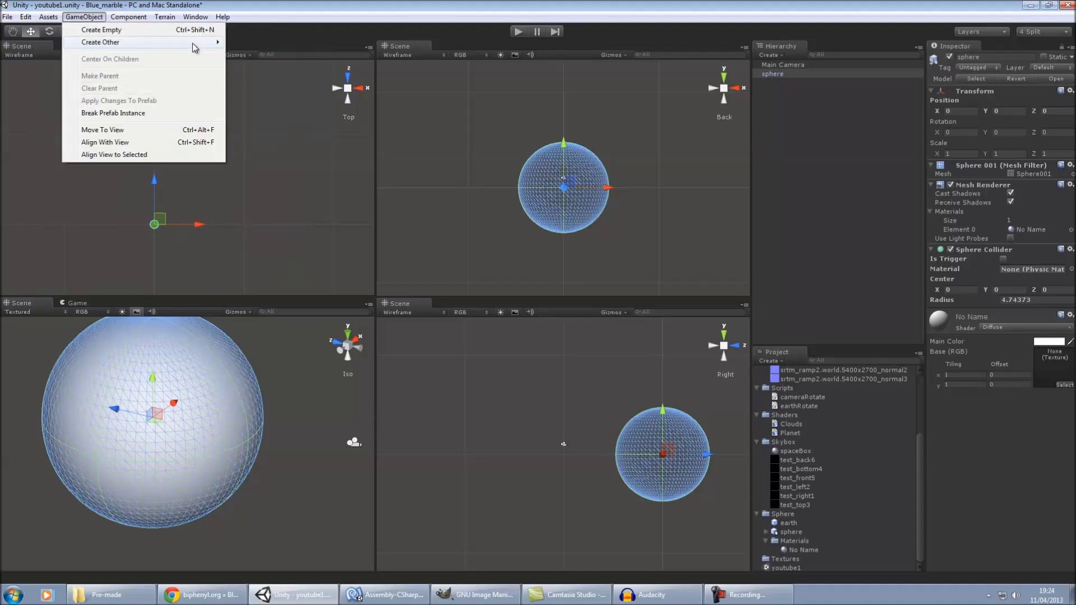
Step: Create a point light positioned at the origin (0, 0, 0)
left_click(258, 121)
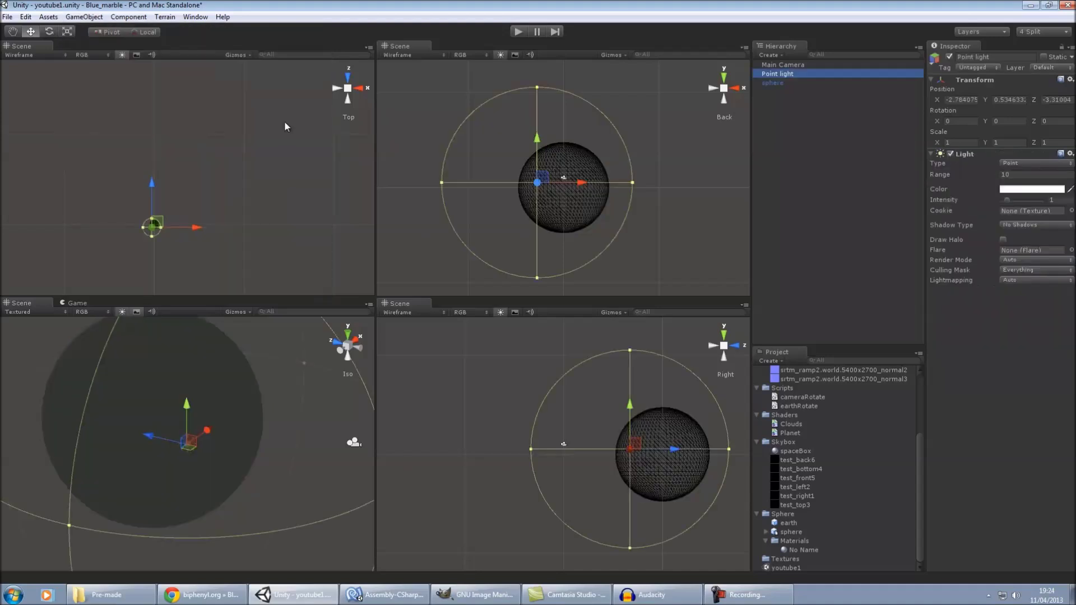
left_click(960, 102)
type("0")
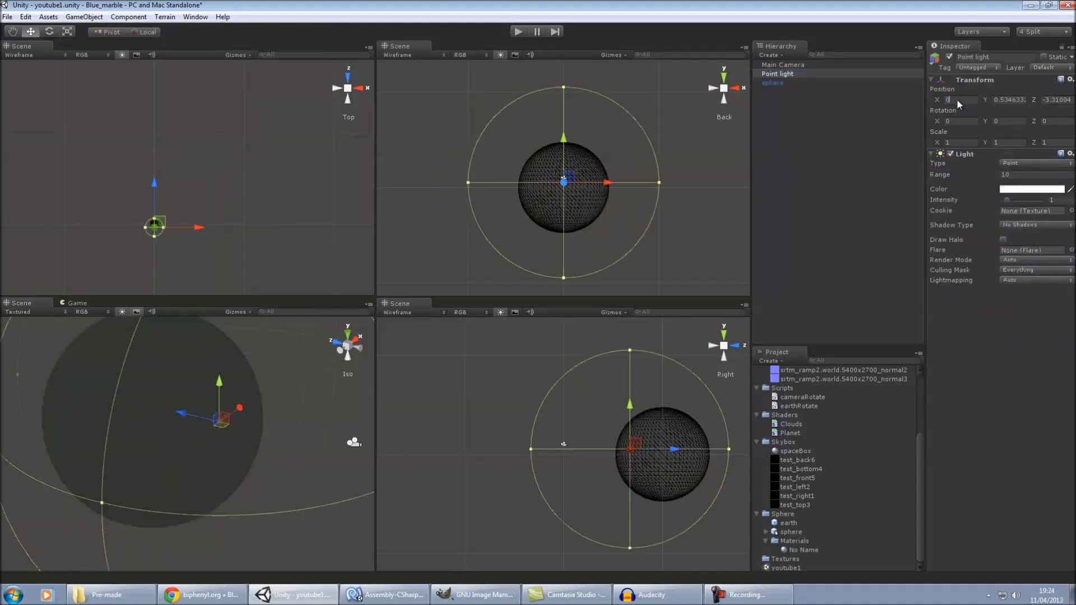
left_click(1024, 98)
type("0")
left_click(1052, 101)
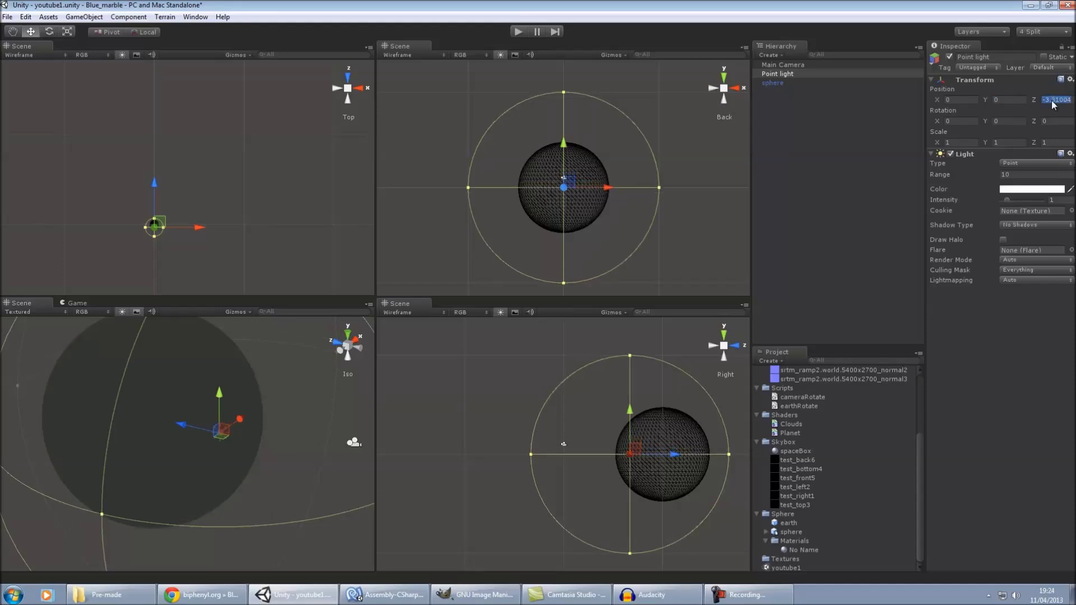
type("0")
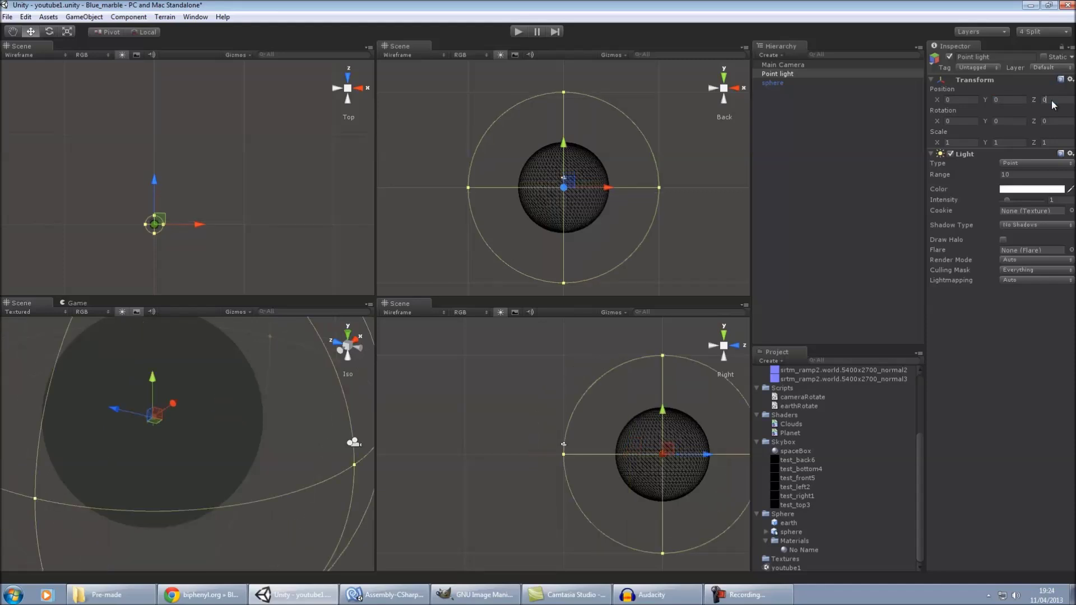
Step: Move the point light out to Z 145.2266, with Range 229.82 and Intensity 4.61
left_click(208, 195)
middle_click_drag(199, 198, 218, 196)
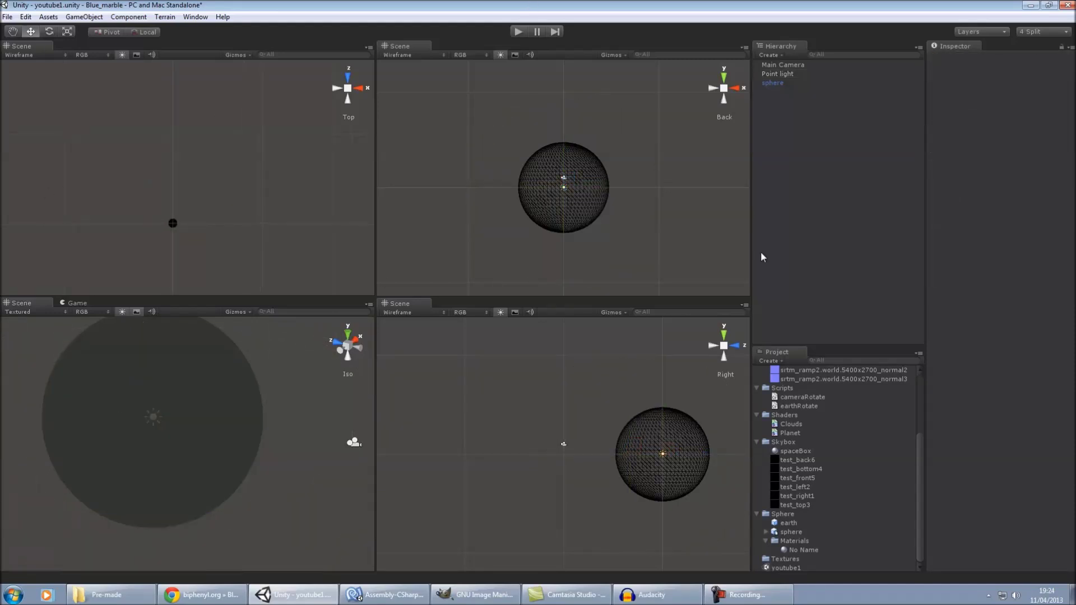
left_click(793, 76)
left_click_drag(171, 188, 183, 59)
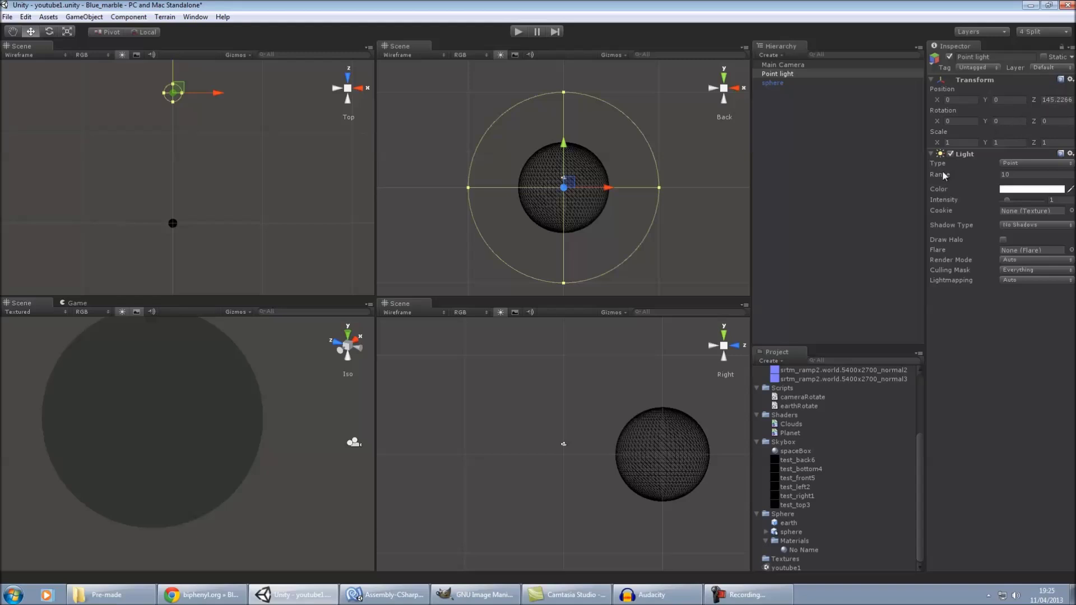
left_click_drag(944, 178, 971, 203)
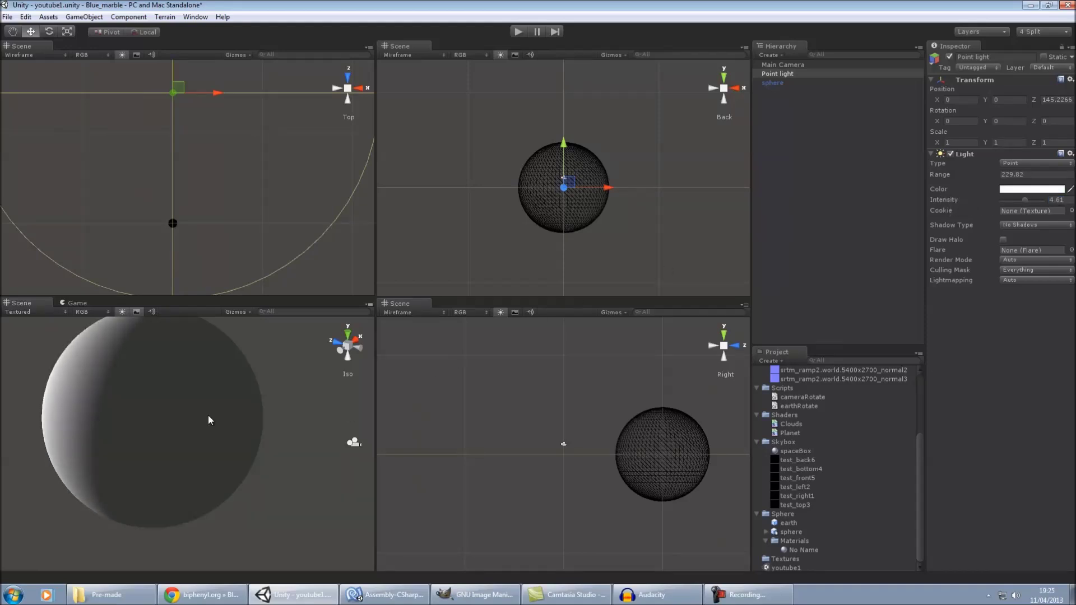
left_click_drag(209, 420, 175, 406, "alt")
left_click_drag(919, 451, 916, 382)
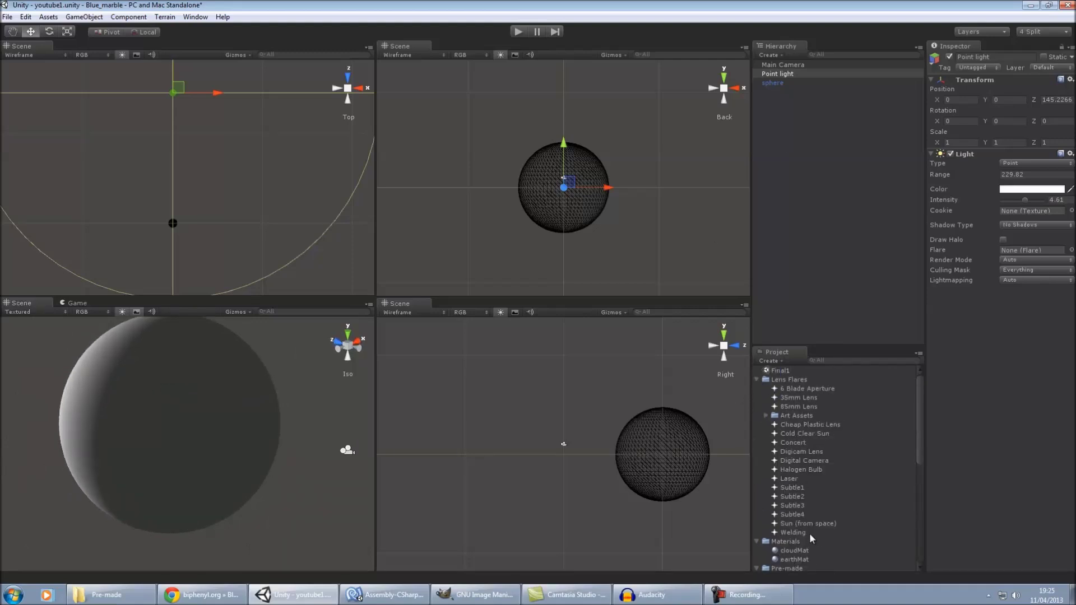
Step: Put the Sun (from space) flare in the point light's Flare slot, then frame and orbit to check it
left_click_drag(809, 523, 1031, 250)
left_click_drag(264, 447, 241, 430, "alt")
key("f")
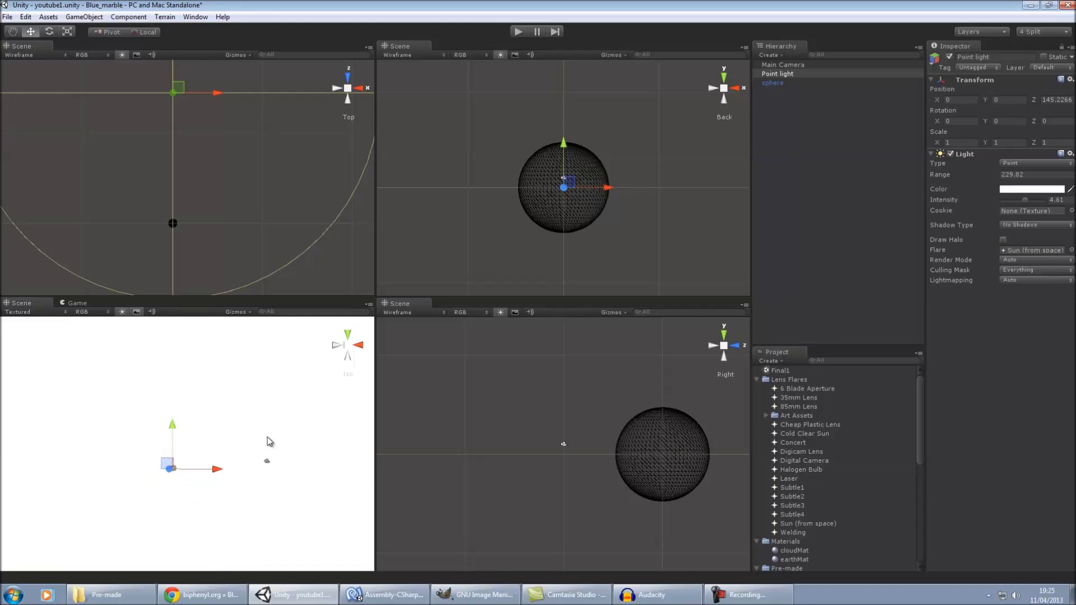
left_click_drag(269, 440, 331, 427, "alt")
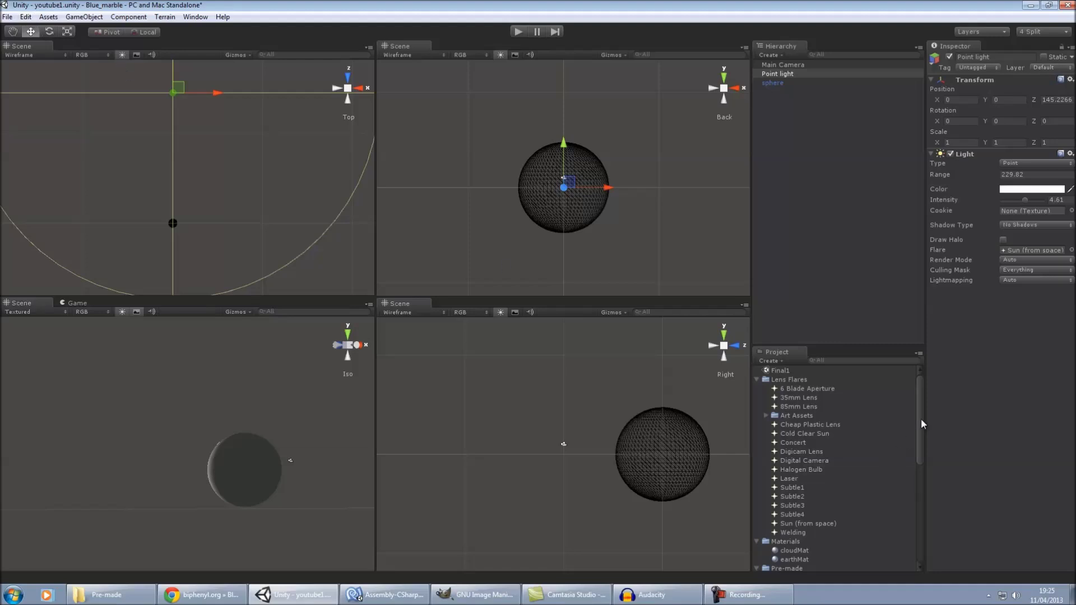
left_click_drag(921, 430, 917, 524)
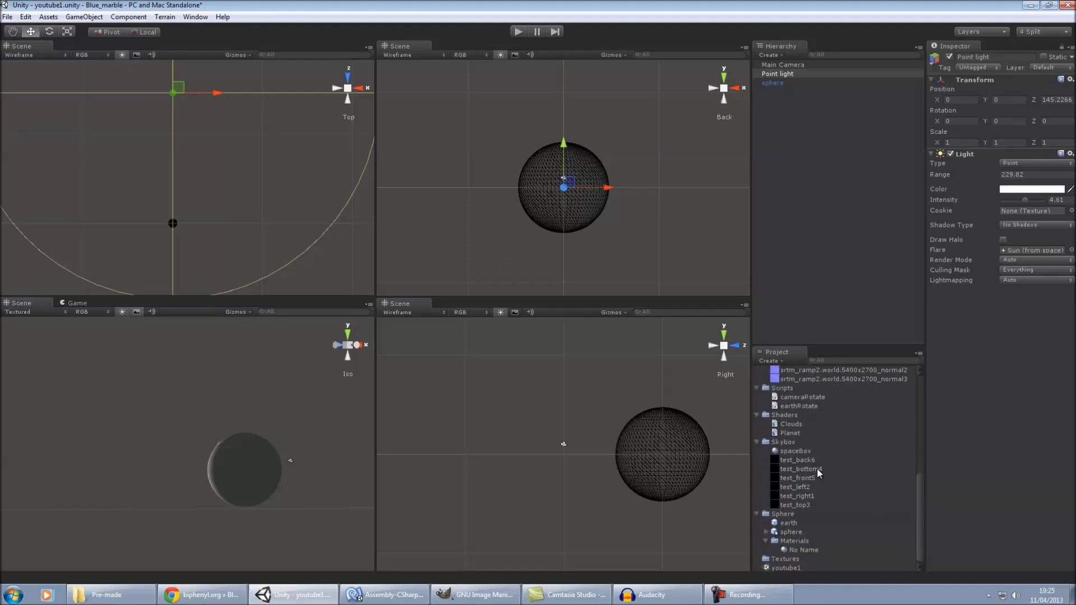
left_click(794, 461)
Step: Inspect the spaceBox skybox material and its six face textures, including test_back6
left_click(796, 452)
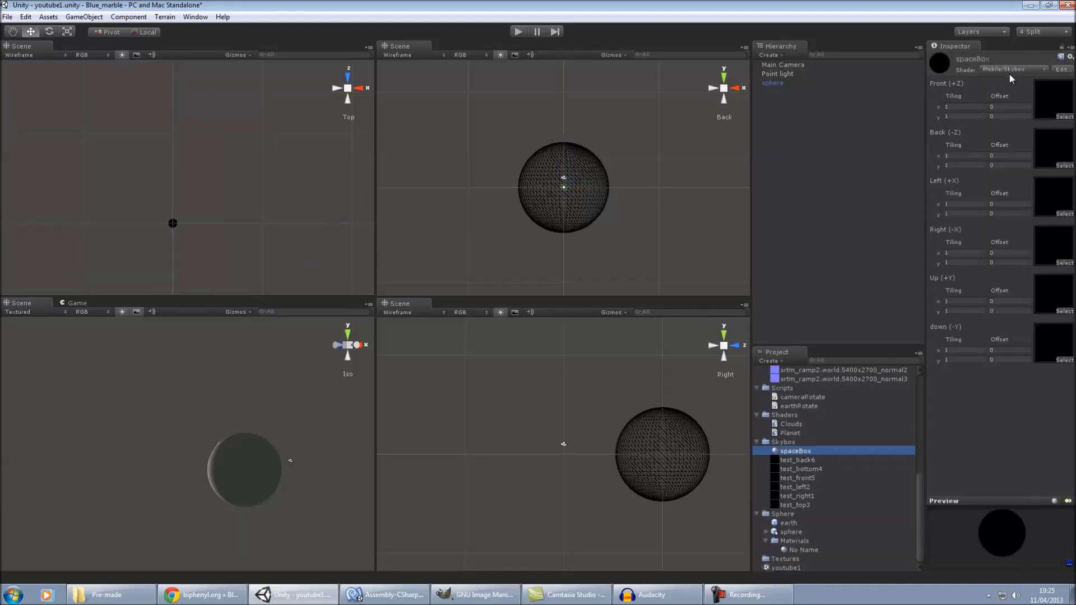
left_click(813, 461)
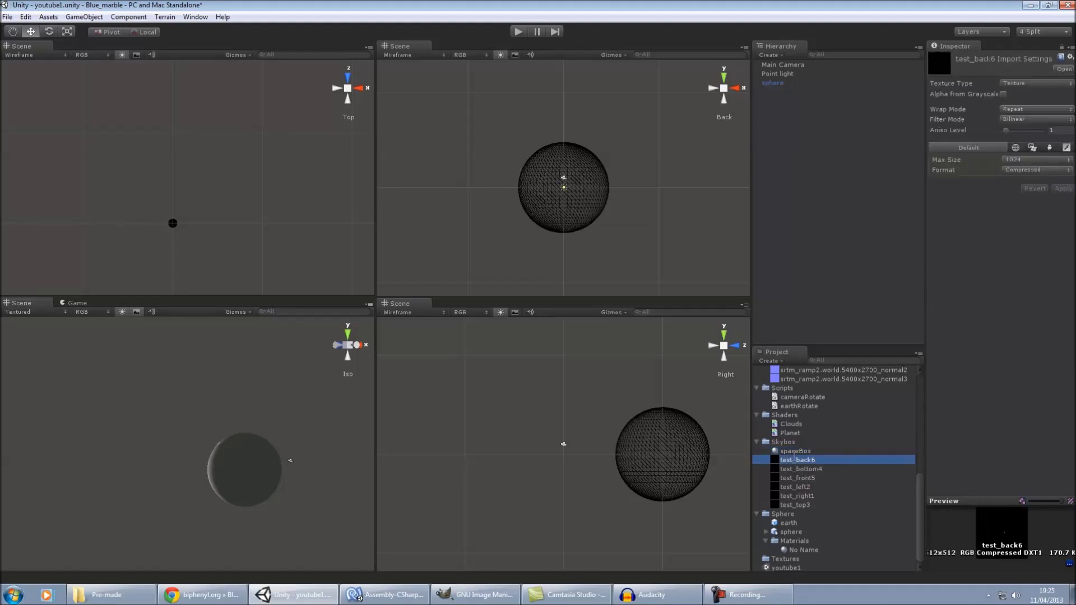
left_click(802, 451)
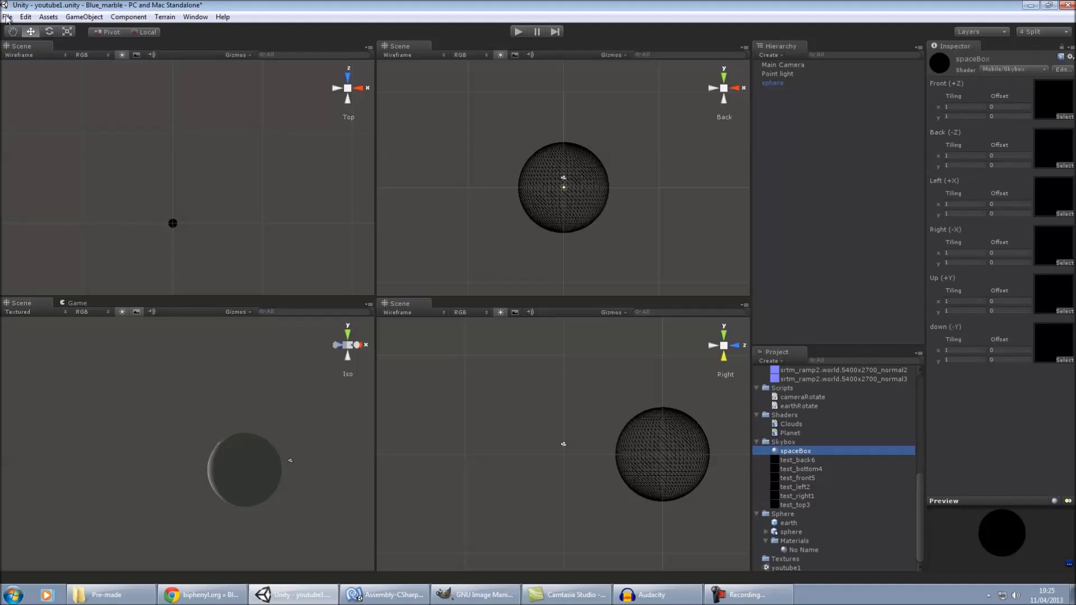
Step: Set spaceBox as the Skybox Material in Render Settings
left_click(25, 17)
left_click(132, 272)
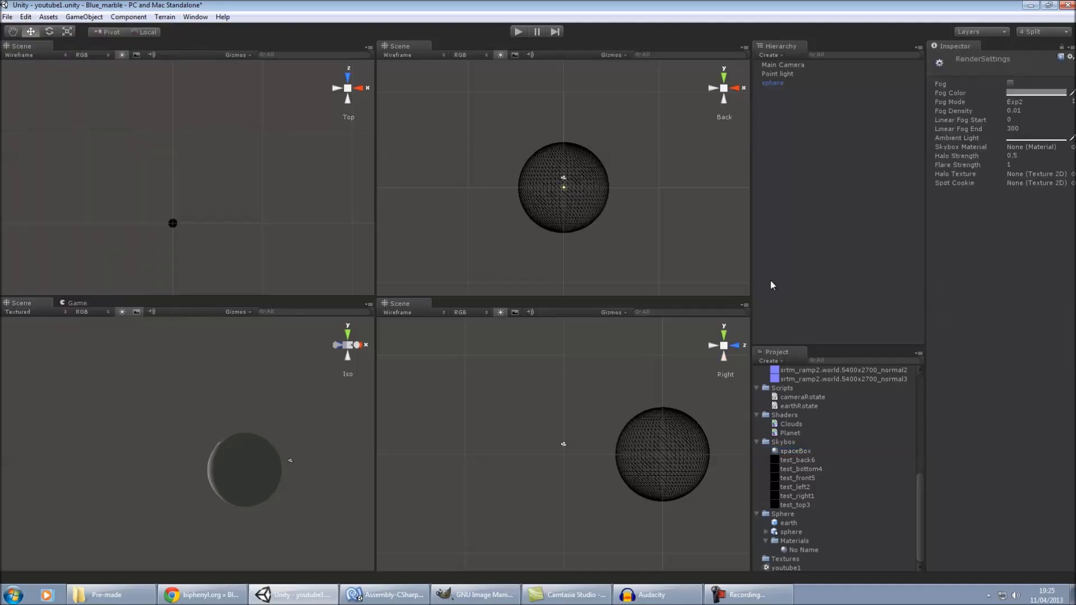
left_click_drag(804, 452, 1037, 153)
left_click_drag(303, 399, 392, 442, "alt")
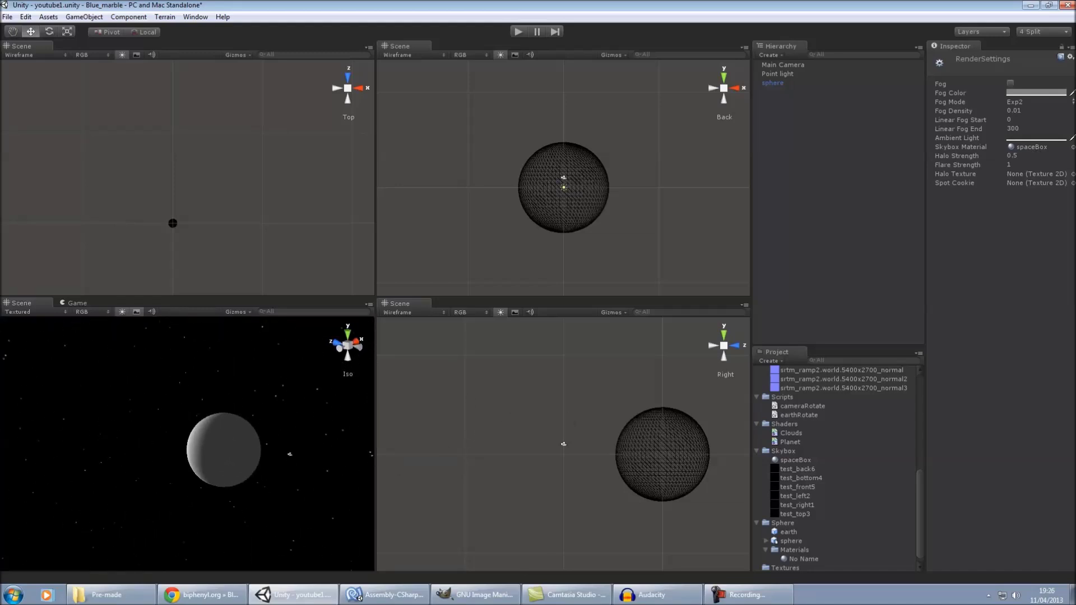
left_click(780, 82)
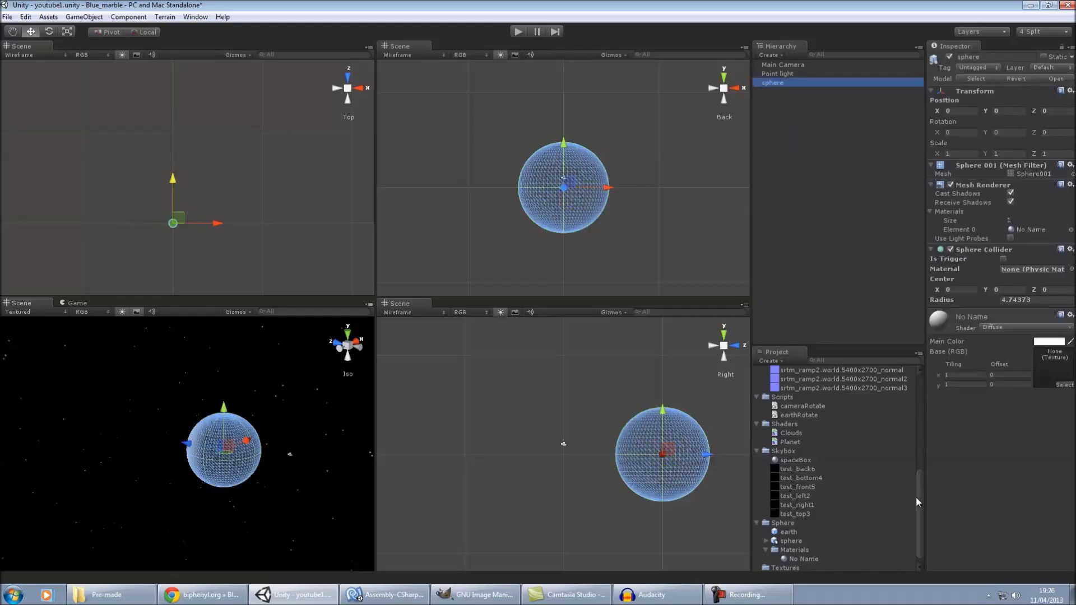
Step: Assign earthMat to the sphere's Materials element and orbit the Iso view around the textured Earth
left_click_drag(915, 496, 917, 446)
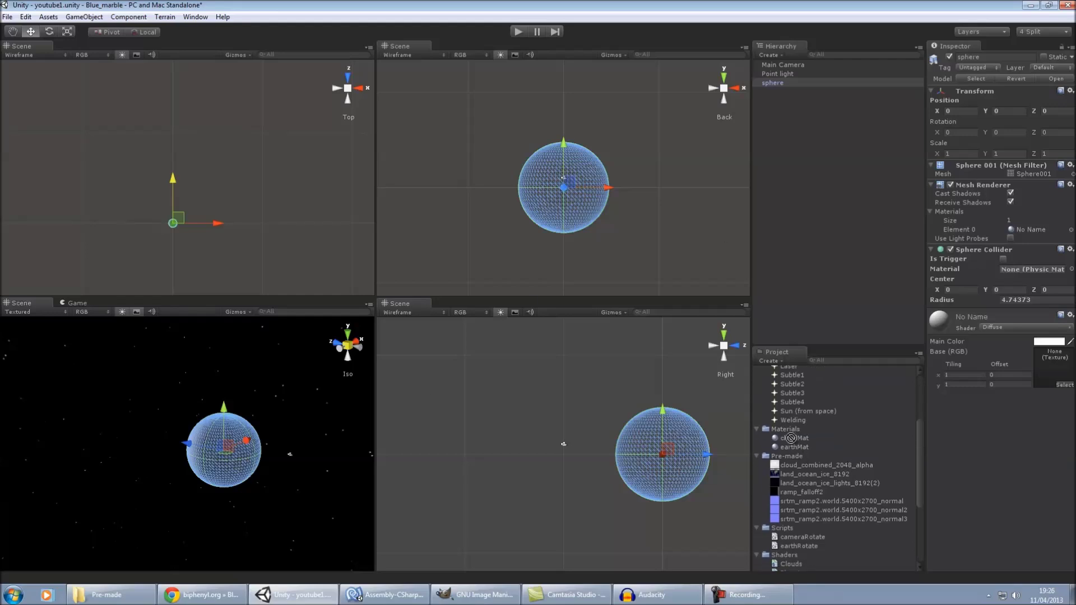
left_click_drag(790, 438, 1028, 213)
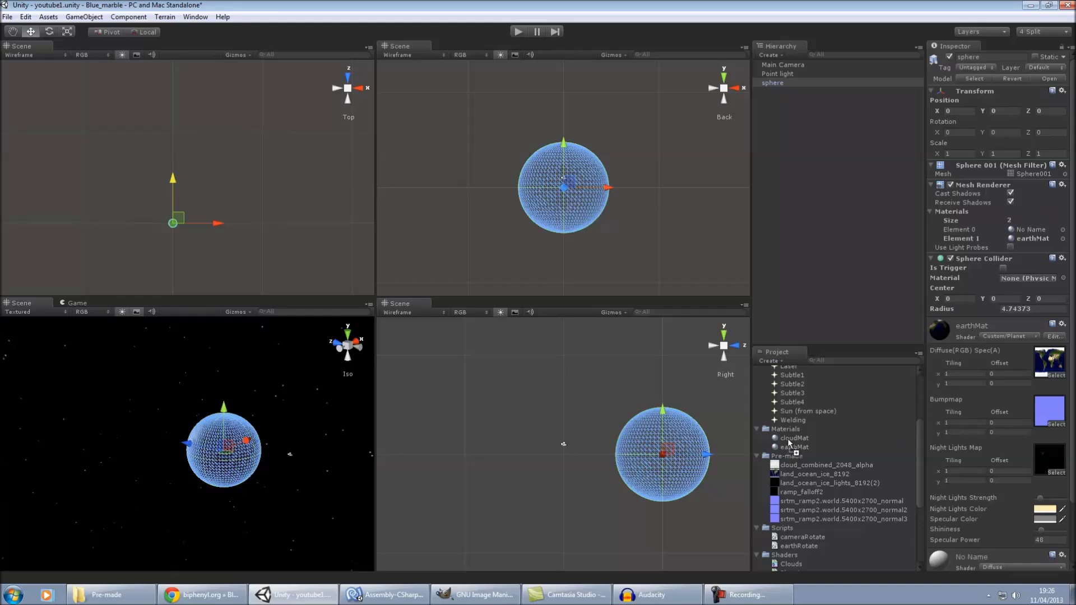
left_click_drag(790, 442, 1031, 231)
left_click(282, 498)
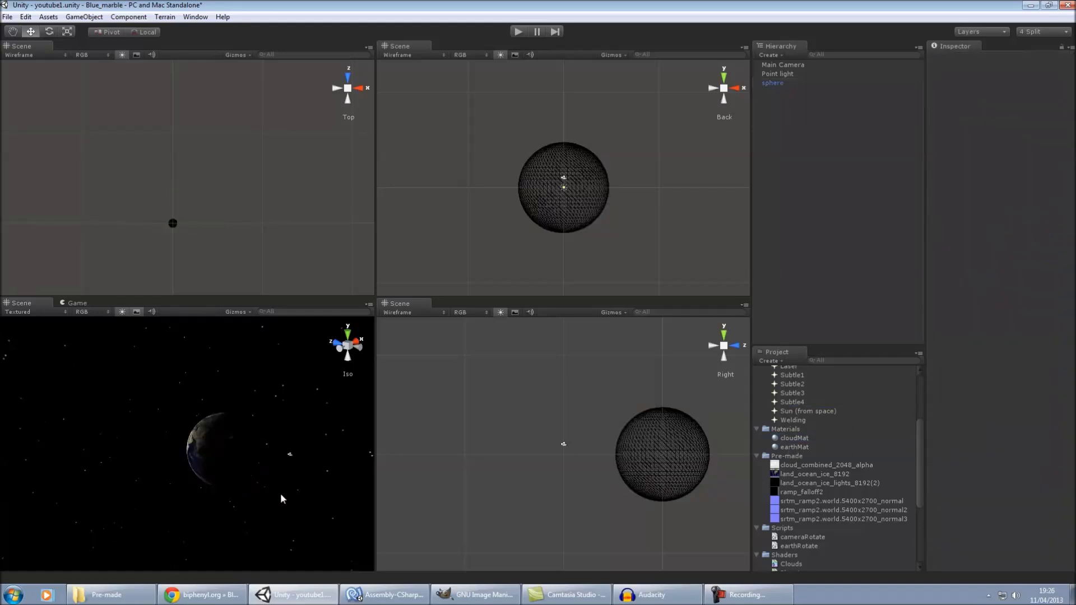
left_click_drag(280, 493, 231, 489, "alt")
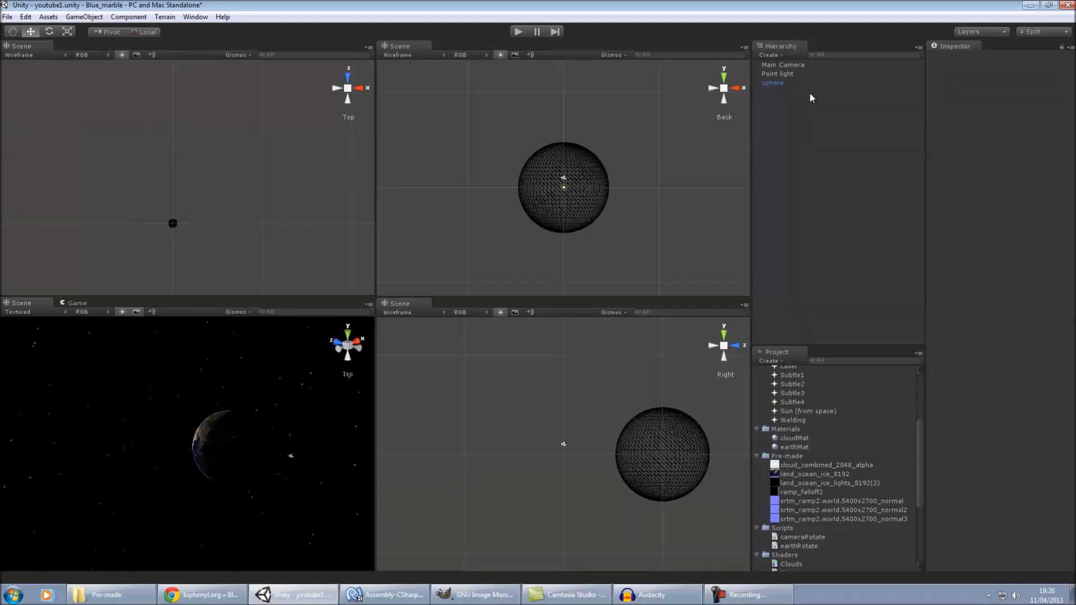
Step: Attach the earthRotate script to the sphere
left_click(779, 82)
scroll(916, 414, "up", 5)
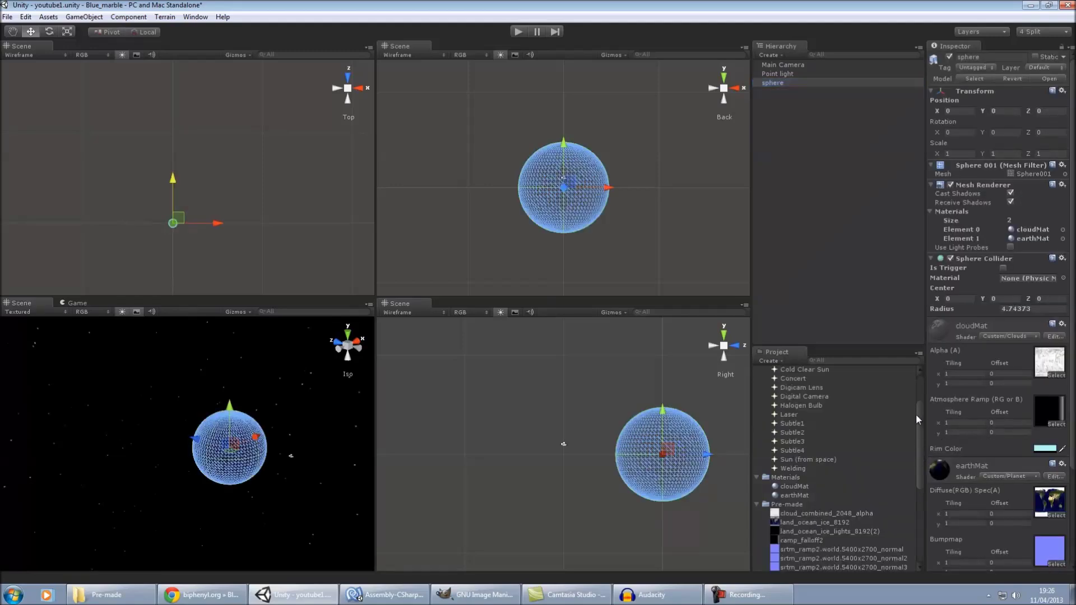
scroll(993, 364, "down", 5)
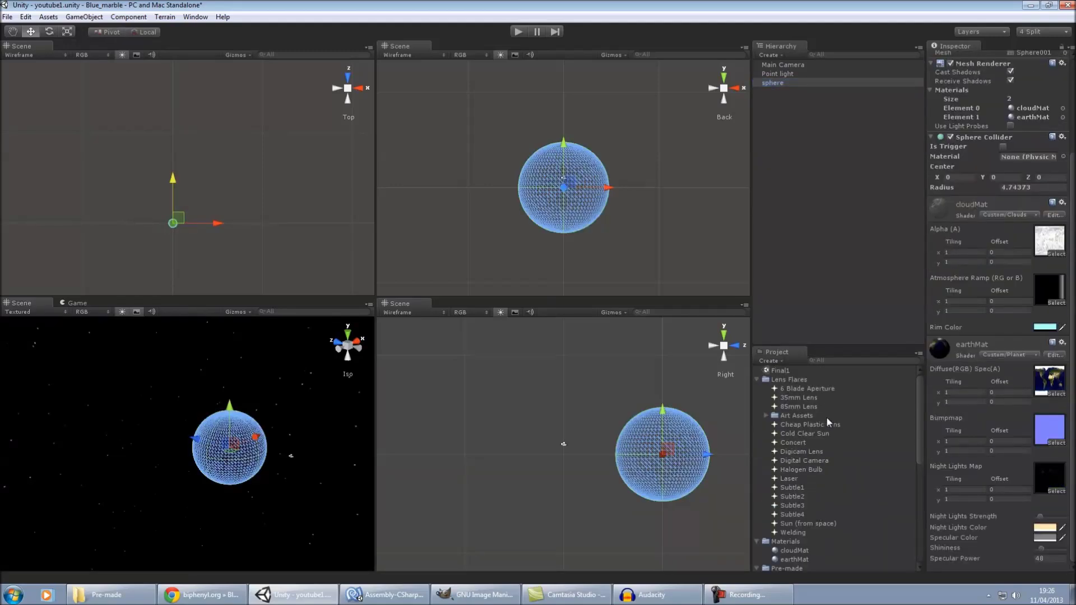
left_click(758, 379)
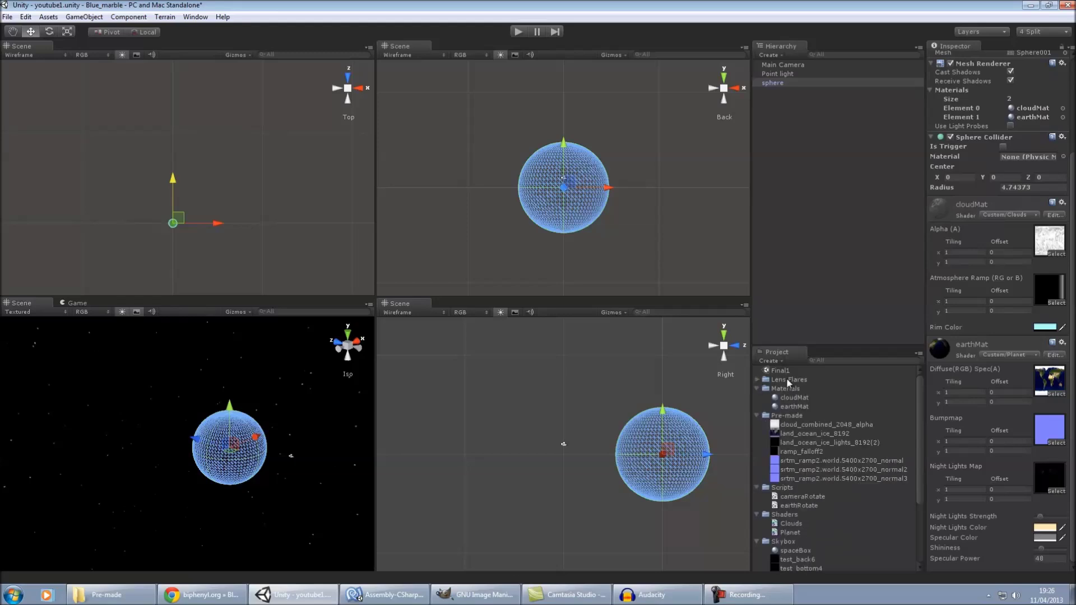
scroll(794, 476, "down", 3)
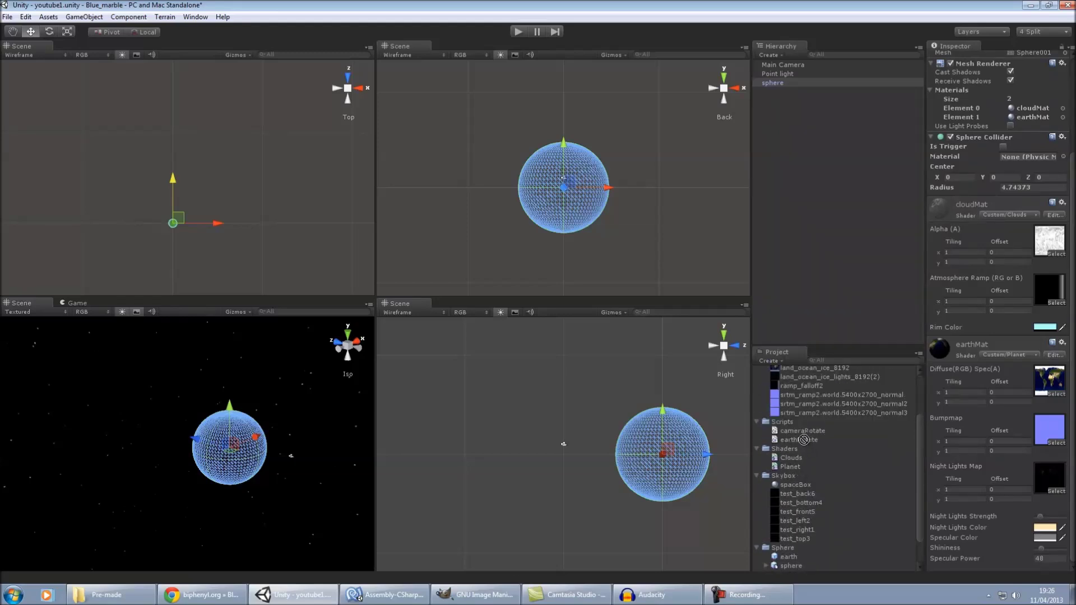
left_click_drag(800, 440, 997, 572)
left_click_drag(999, 428, 993, 432)
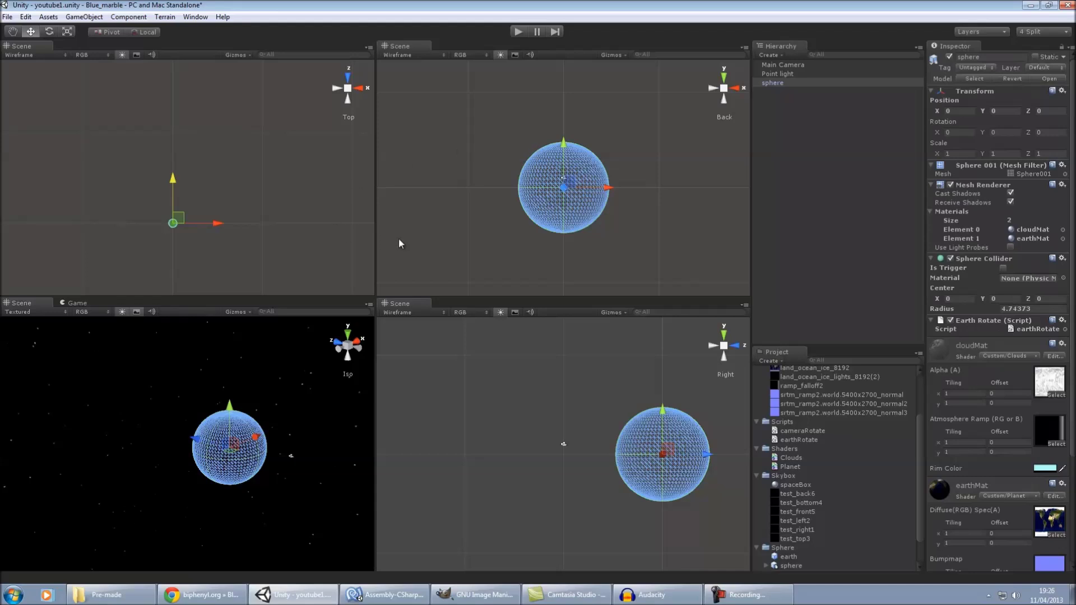
left_click(707, 195)
Step: Create an empty GameObject at the origin, parent Main Camera under it, and add cameraRotate
left_click(84, 17)
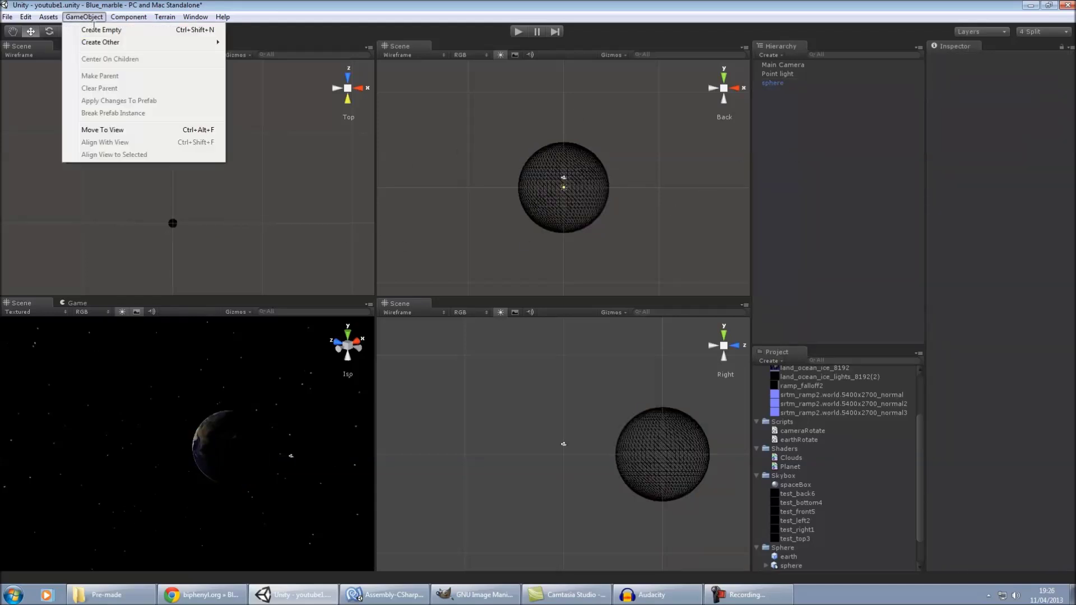
left_click(95, 27)
left_click(1017, 101)
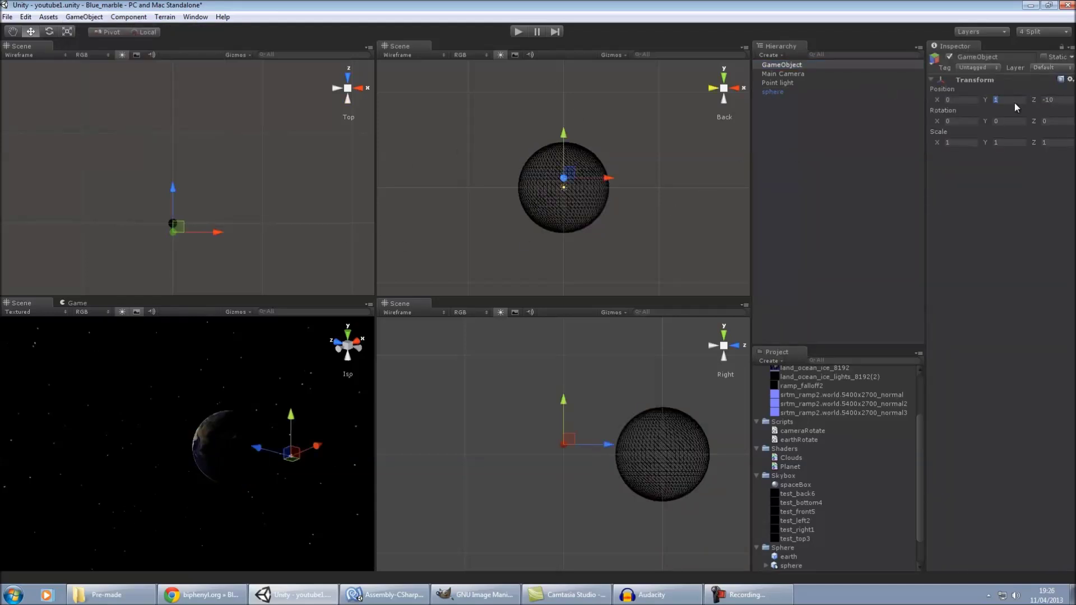
type("0")
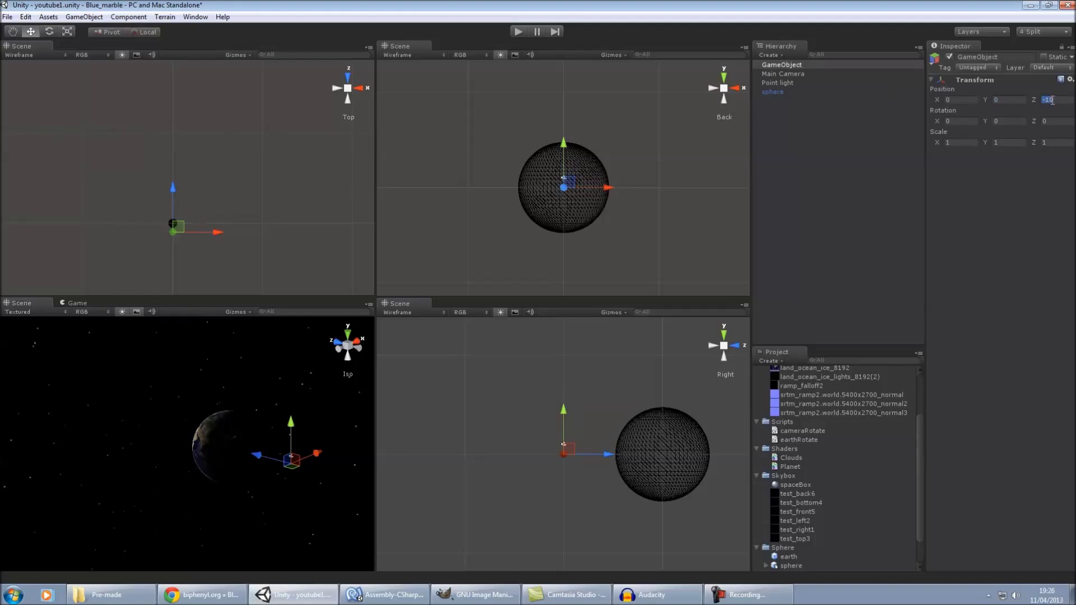
type("0")
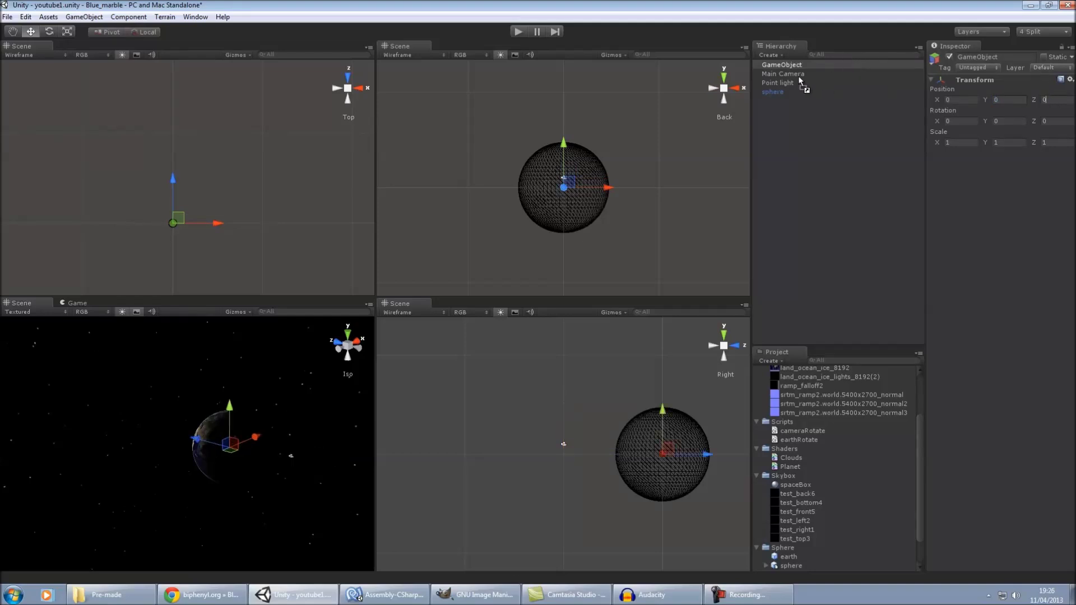
left_click_drag(799, 78, 804, 65)
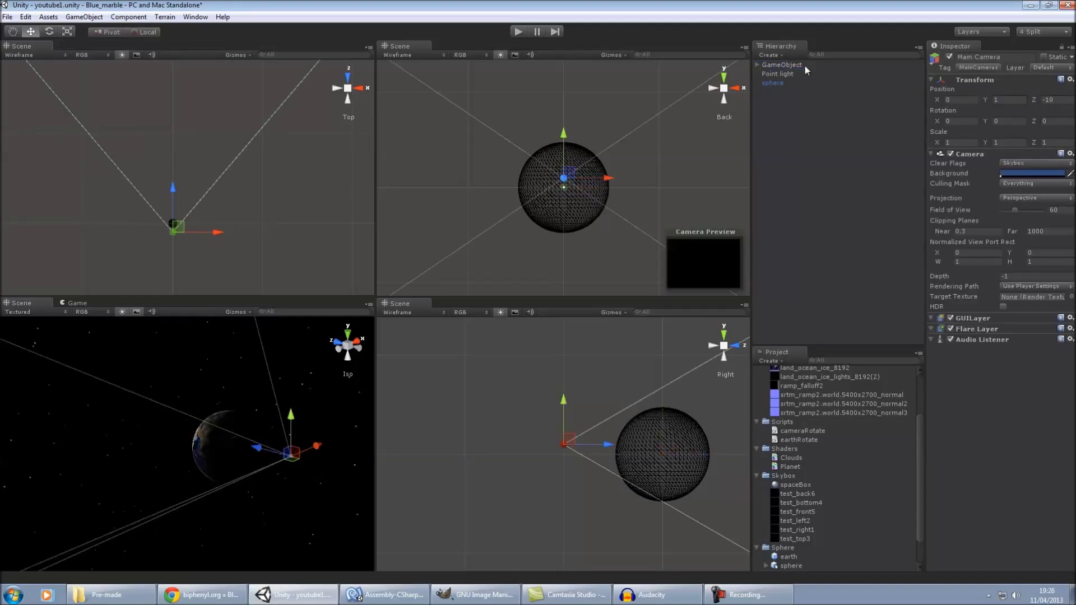
left_click(764, 65)
left_click_drag(803, 429, 977, 304)
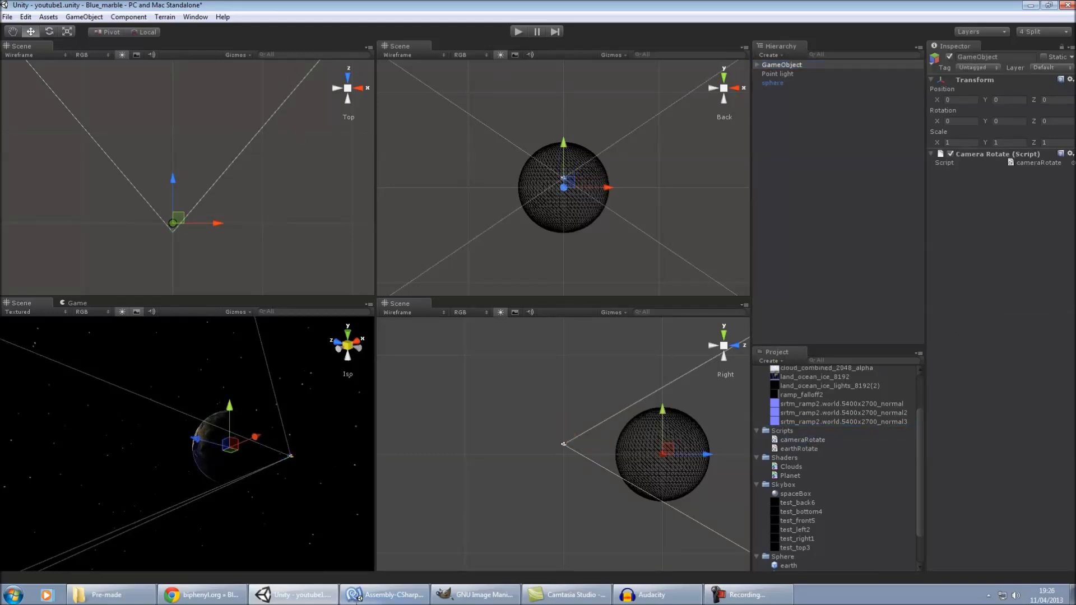
left_click(381, 594)
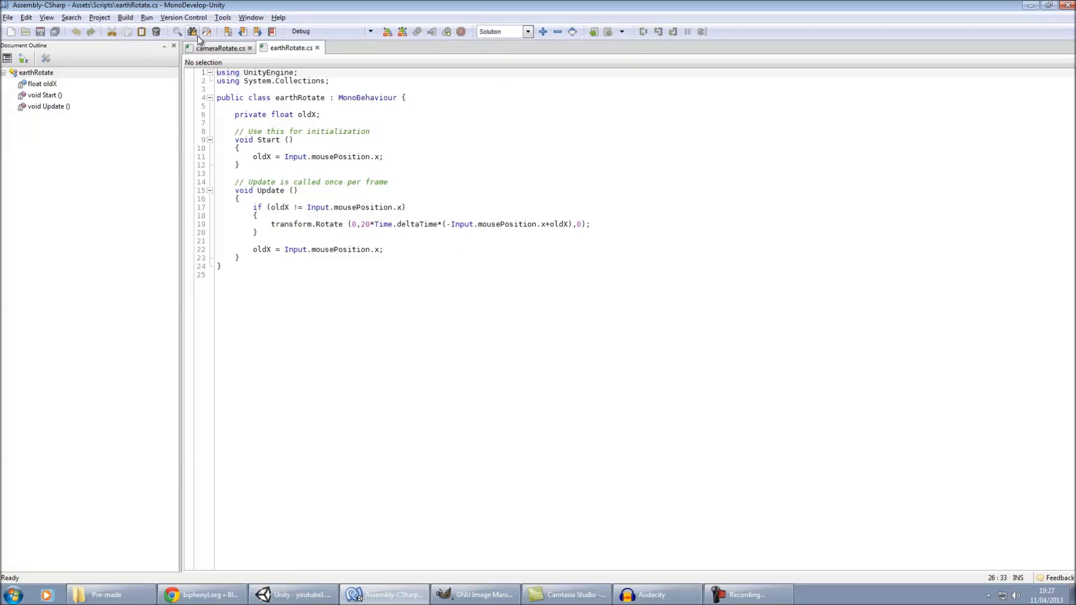
Step: Review the cameraRotate.cs script in MonoDevelop, then go back to Unity
left_click(219, 48)
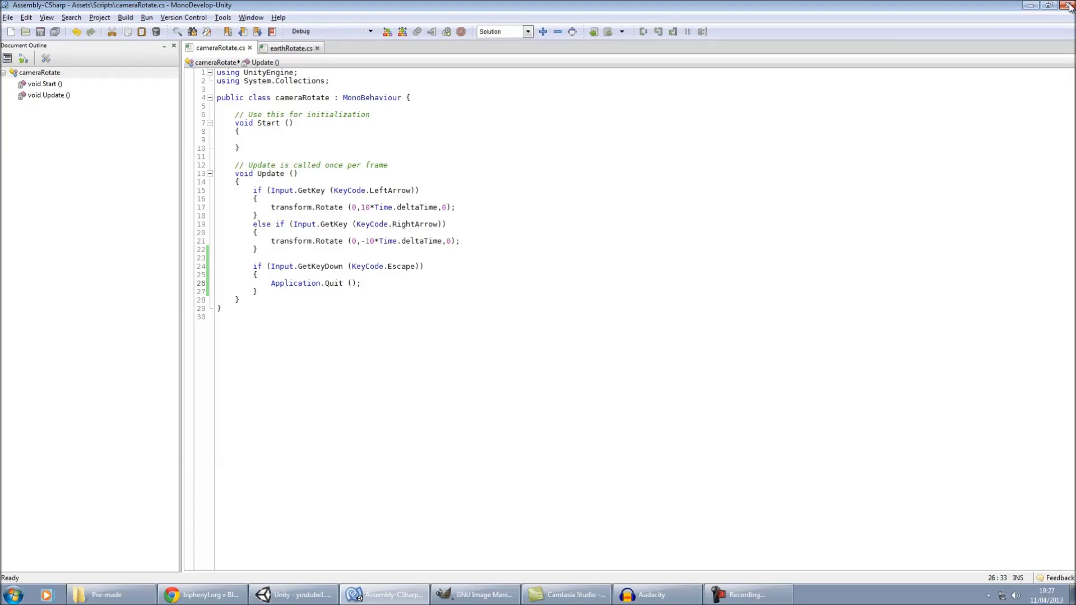
left_click(294, 599)
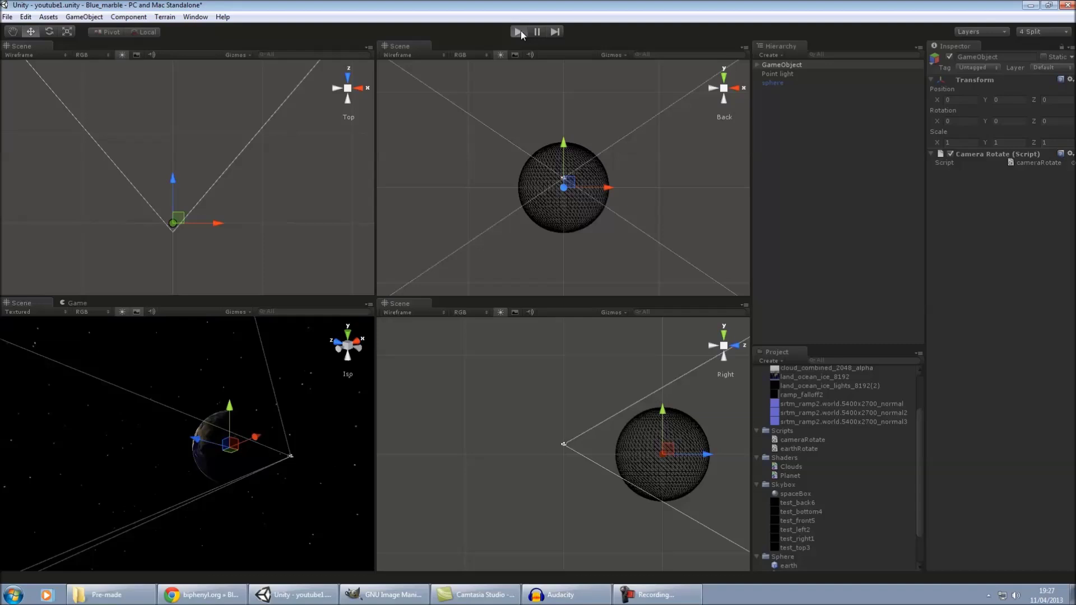
Step: Enter Play mode so the maximised Game view shows the starfield at about 104 FPS
left_click(520, 31)
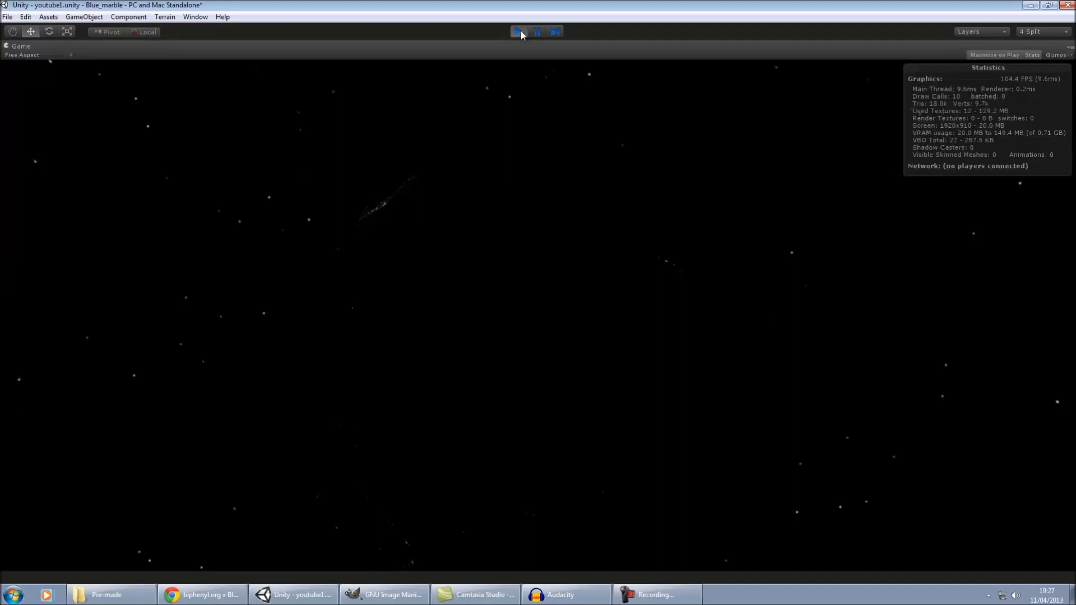
Step: Spin the Earth to view city lights, North and South America, then stop Play mode
left_click_drag(723, 211, 540, 221)
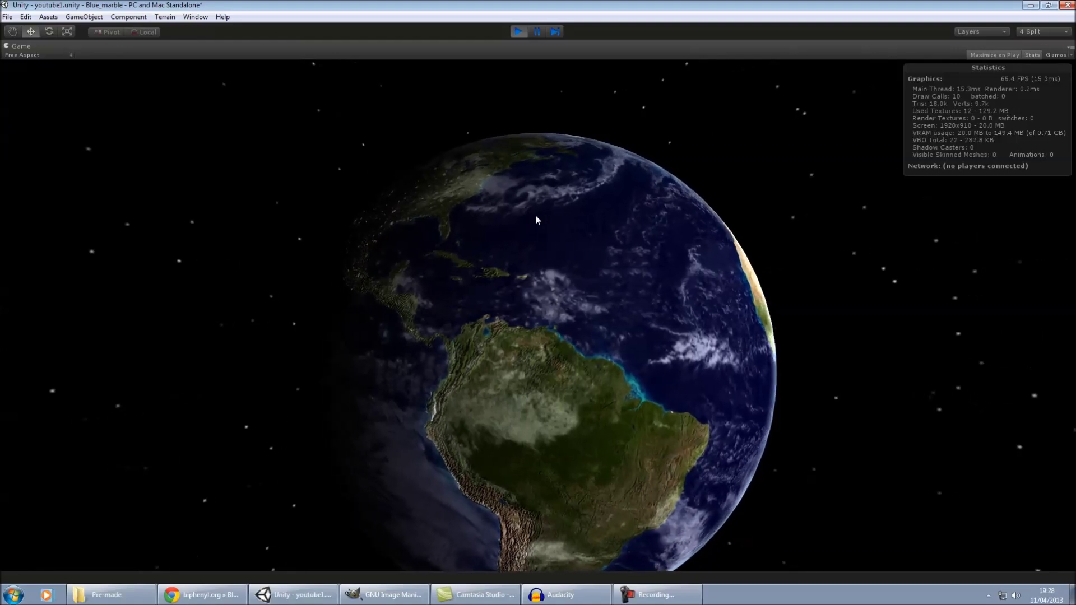
left_click_drag(536, 219, 595, 211)
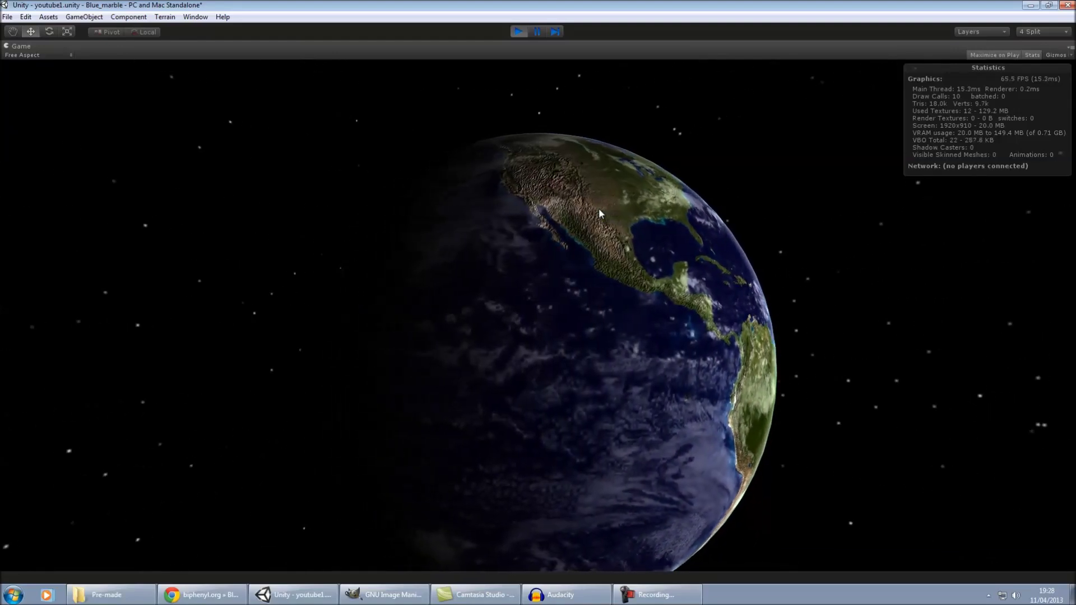
left_click_drag(598, 209, 313, 246)
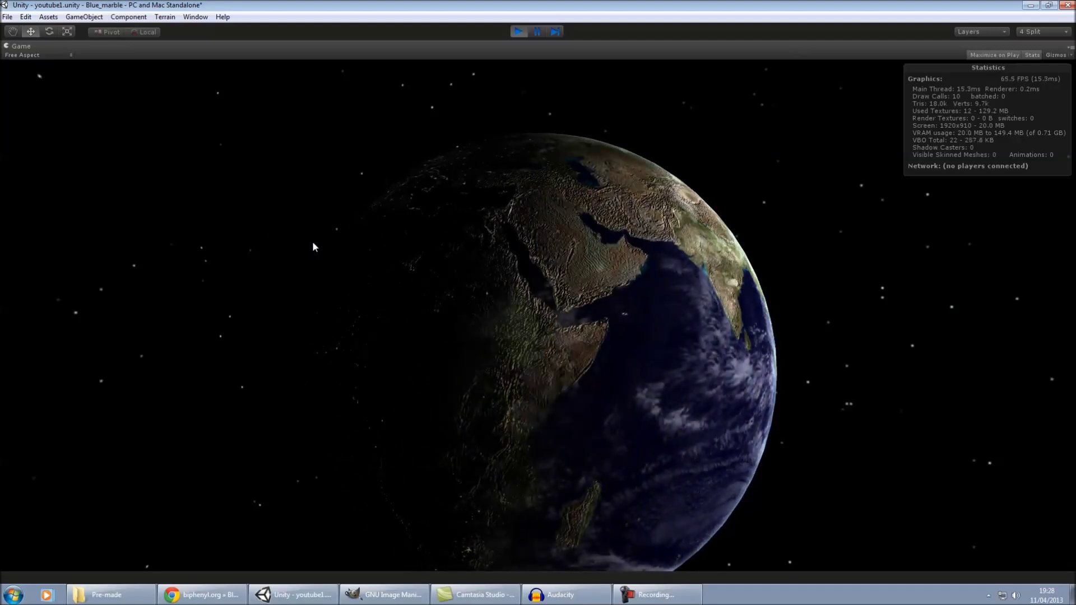
left_click_drag(313, 246, 504, 65)
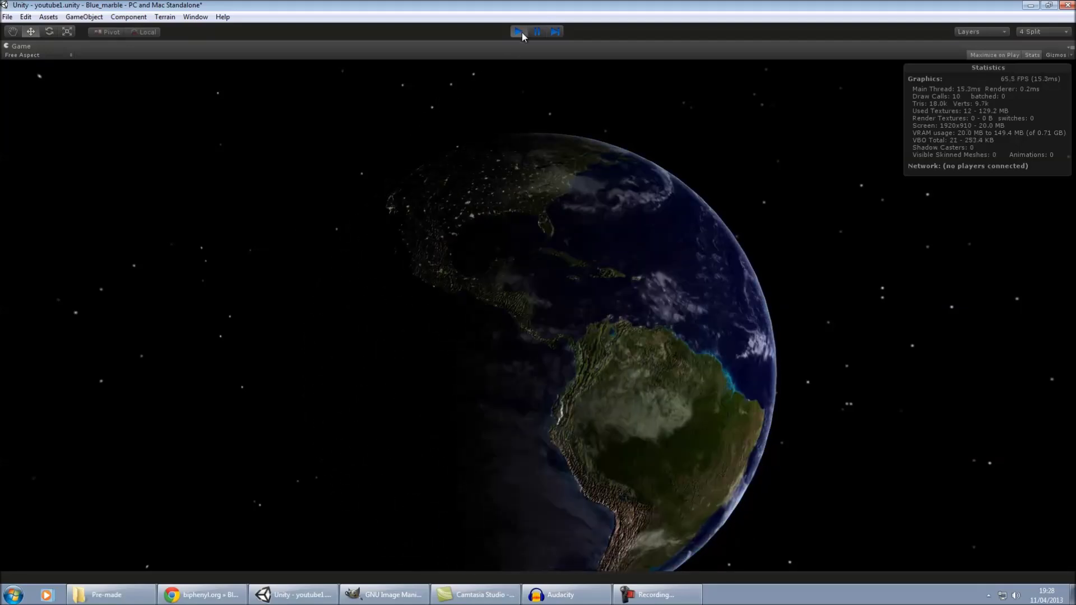
left_click(521, 32)
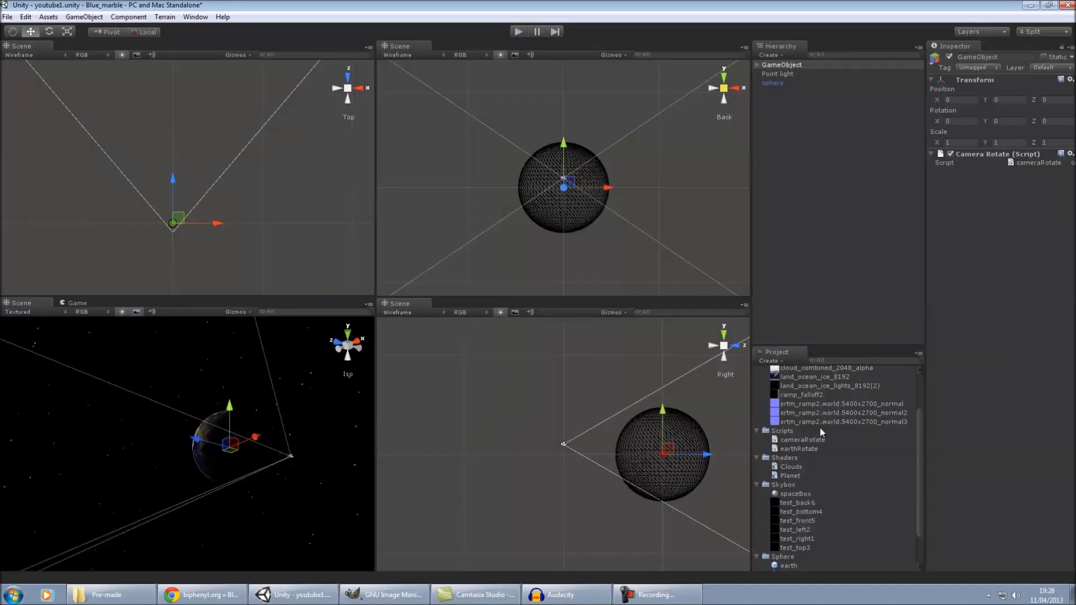
Step: Lower the srtm_ramp2 normal2 map's Bumpiness to 0.089 and run the game again
left_click(829, 412)
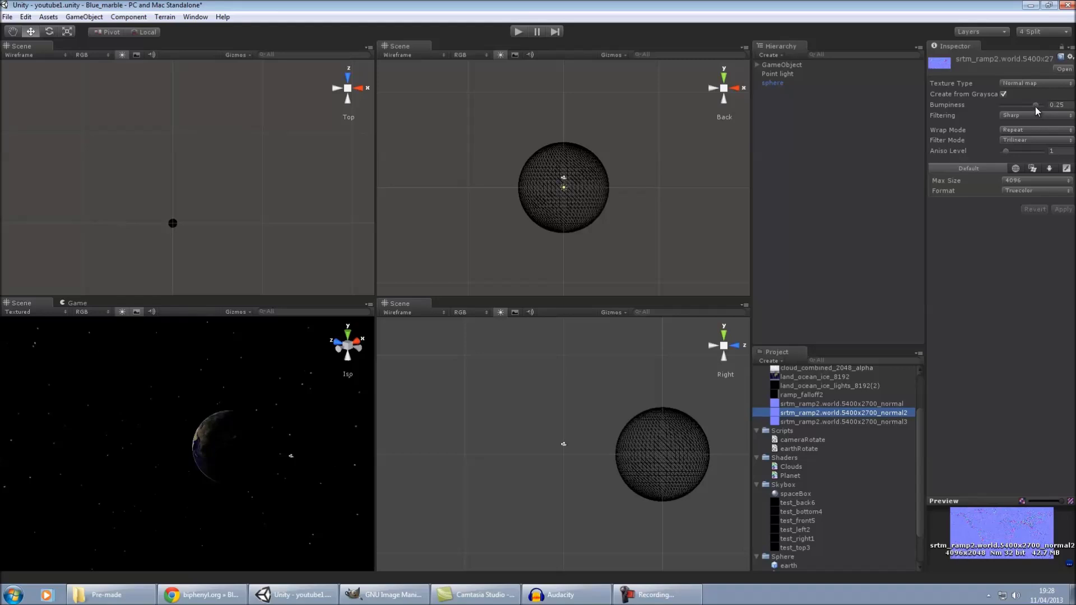
left_click_drag(1034, 107, 1021, 106)
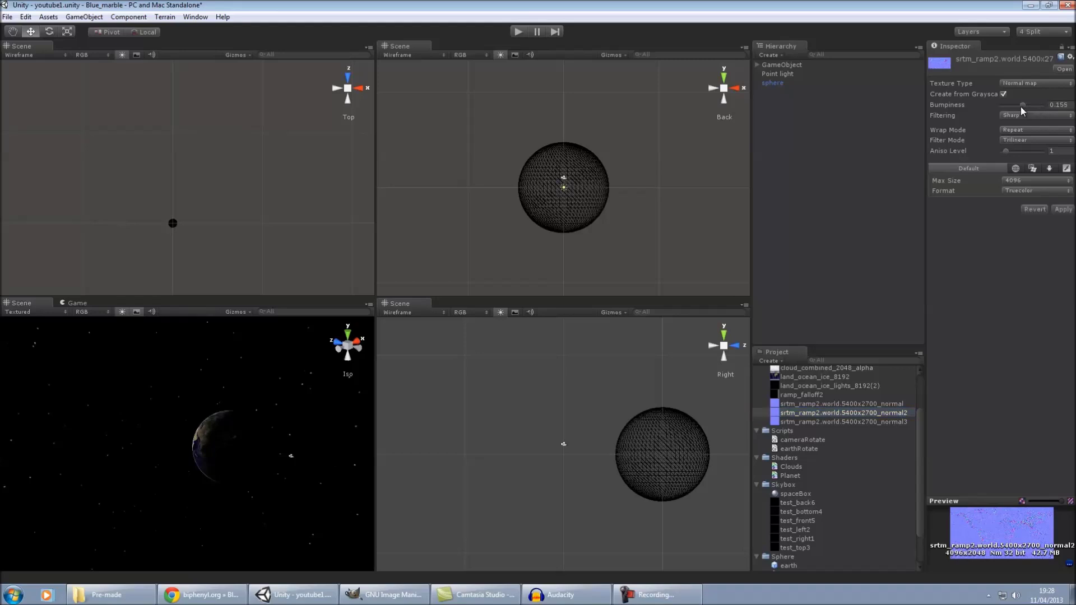
left_click(517, 32)
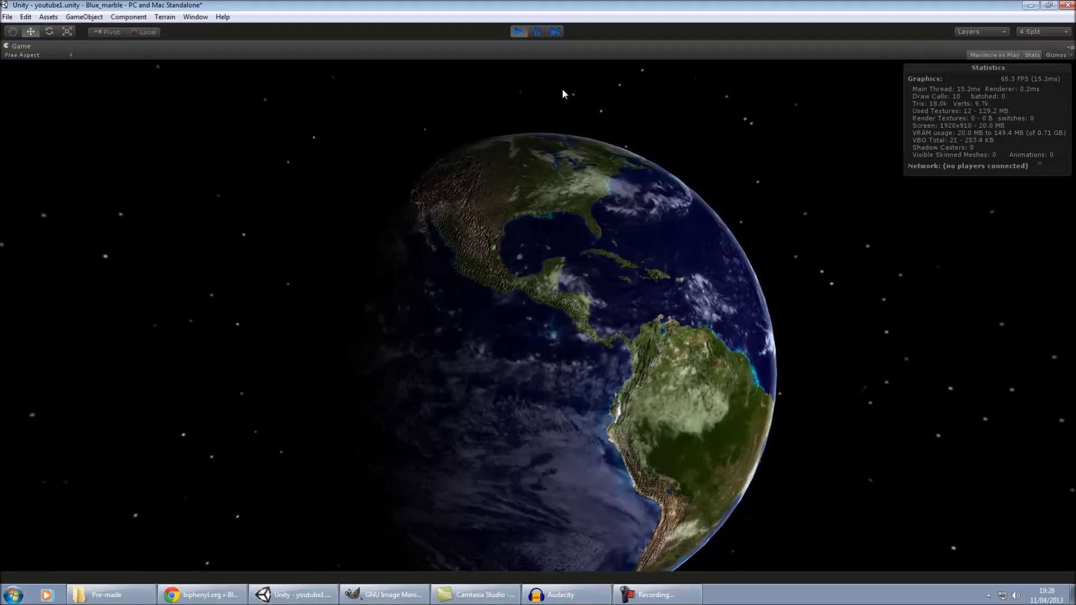
Step: Spin the Earth until sunlit West Africa shows its softer, lower-bumpiness relief
left_click_drag(562, 88, 436, 173)
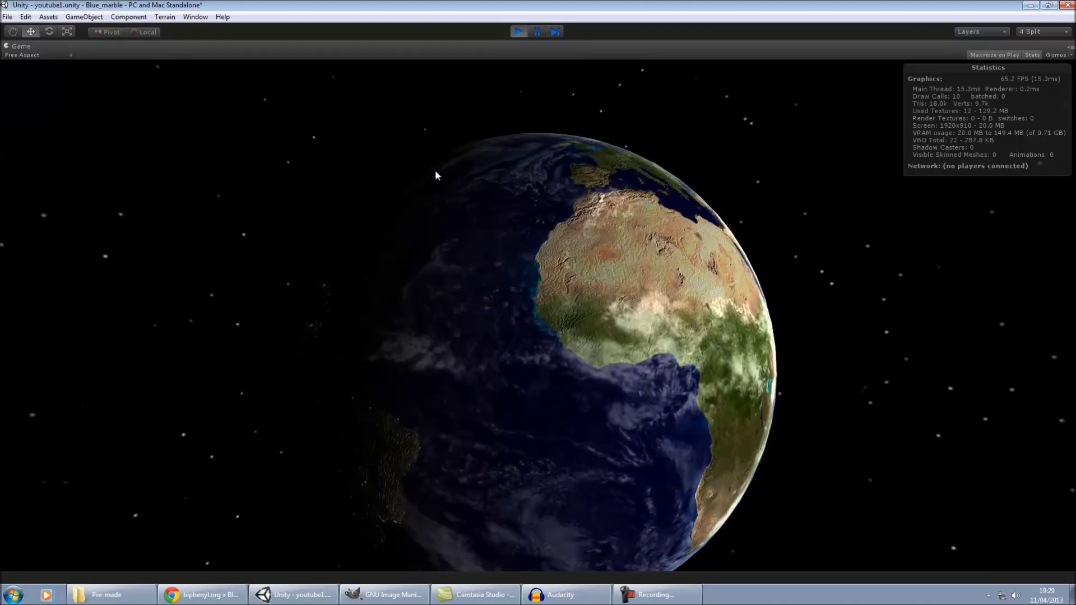